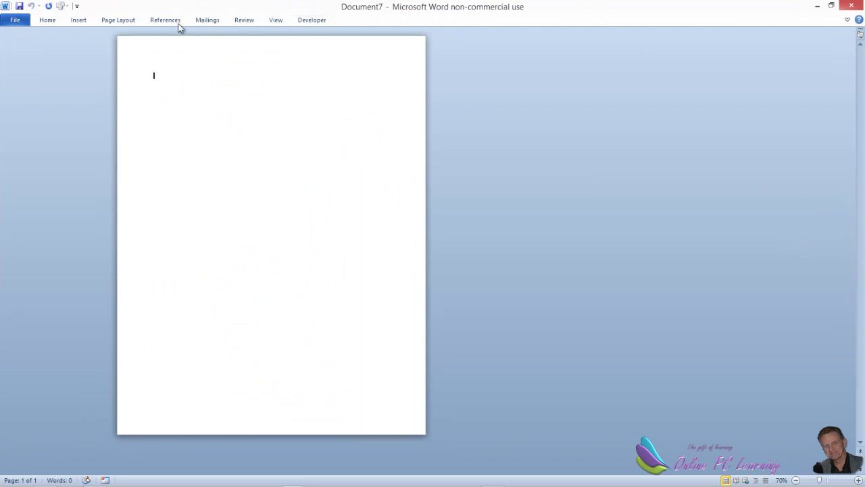
- Open the page setup settings and set the top margin to 1 cm
click(123, 24)
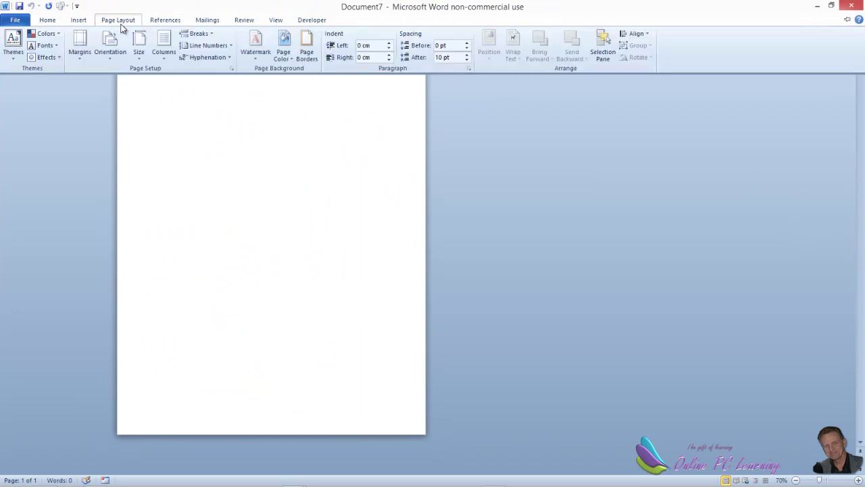
click(232, 69)
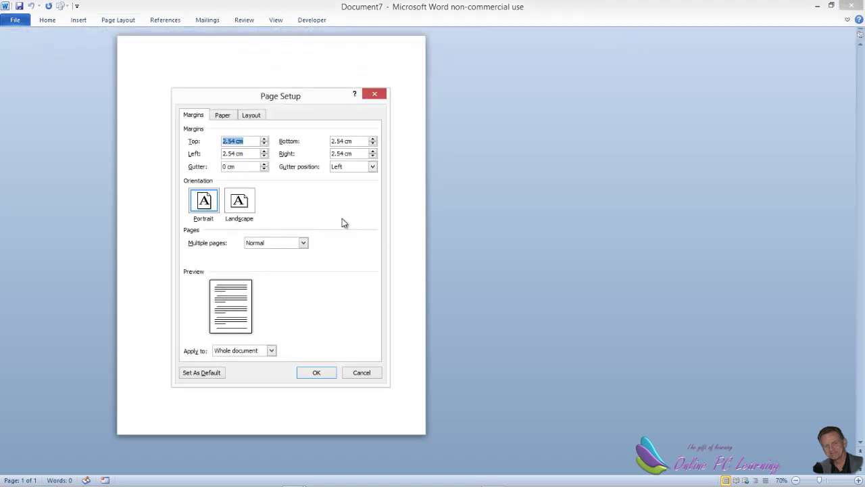
click(267, 141)
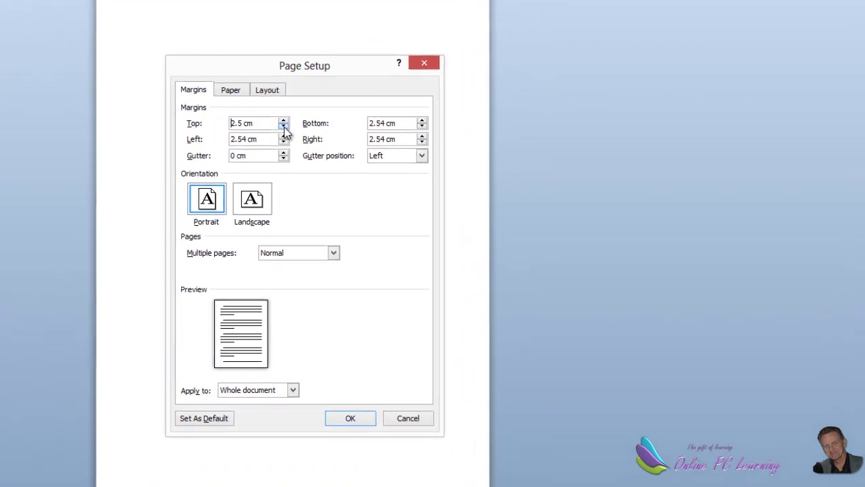
click(289, 122)
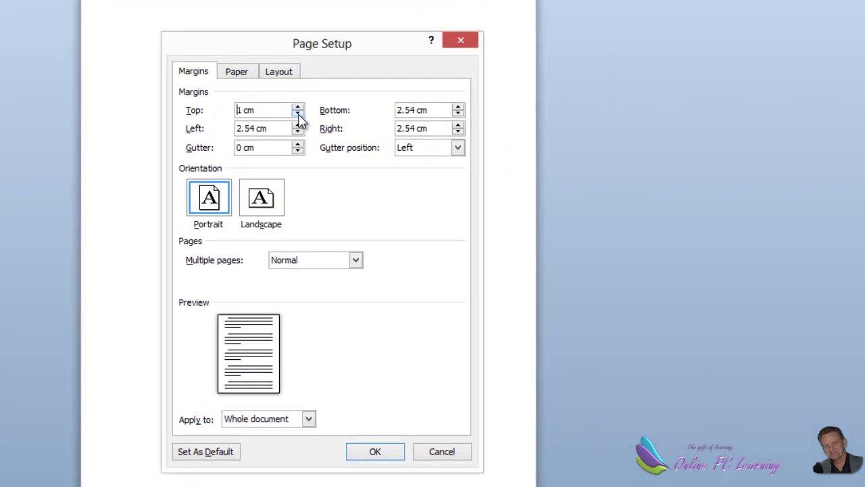
click(298, 113)
click(298, 107)
- Set the bottom page margin to 1 cm
click(457, 114)
click(457, 114)
click(457, 115)
click(458, 115)
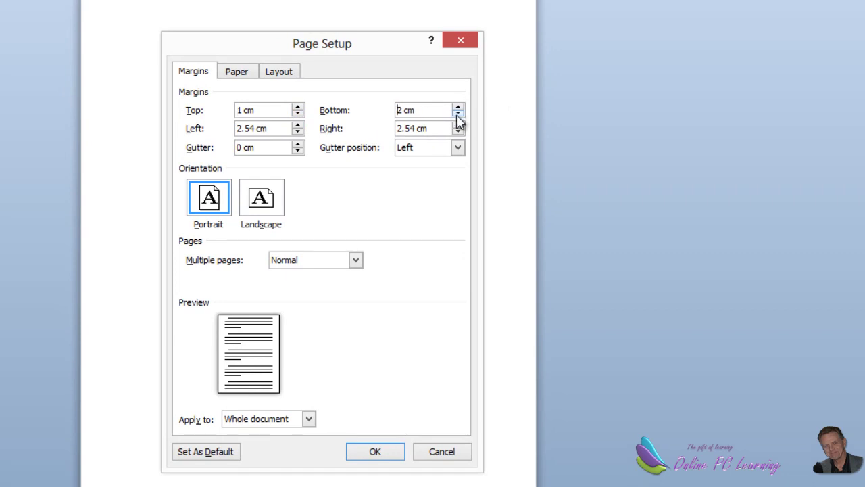
click(458, 115)
click(457, 115)
click(457, 114)
click(458, 114)
click(458, 114)
click(458, 114)
click(458, 115)
- Set the left page margin to 1.5 cm
click(298, 132)
click(297, 133)
click(297, 132)
click(297, 132)
click(297, 125)
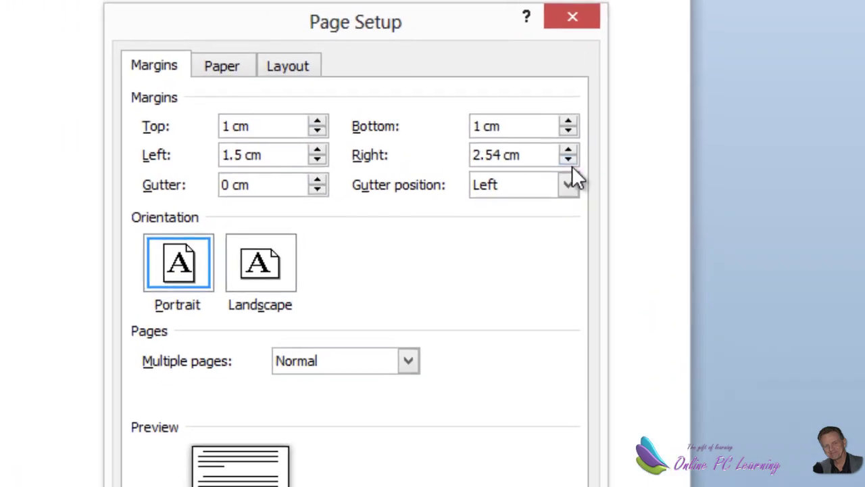
- Reduce the right page margin to match the 1.5 cm left margin
click(569, 161)
click(569, 161)
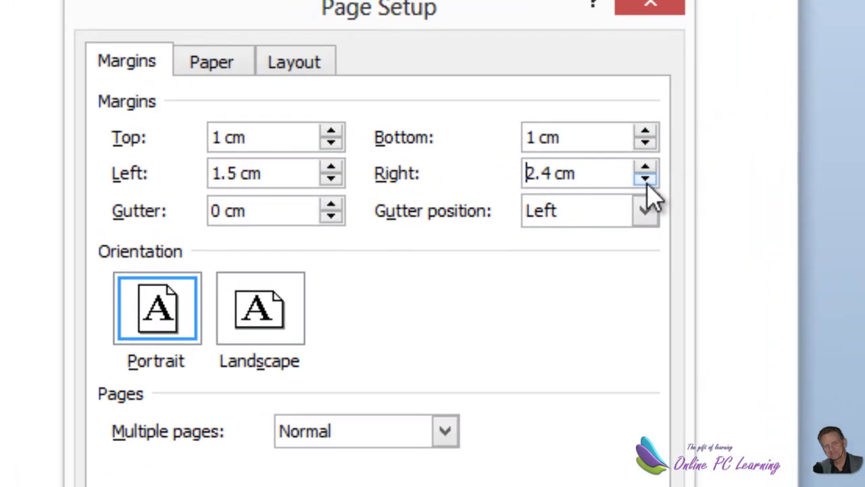
click(569, 161)
click(569, 161)
click(569, 161)
click(568, 161)
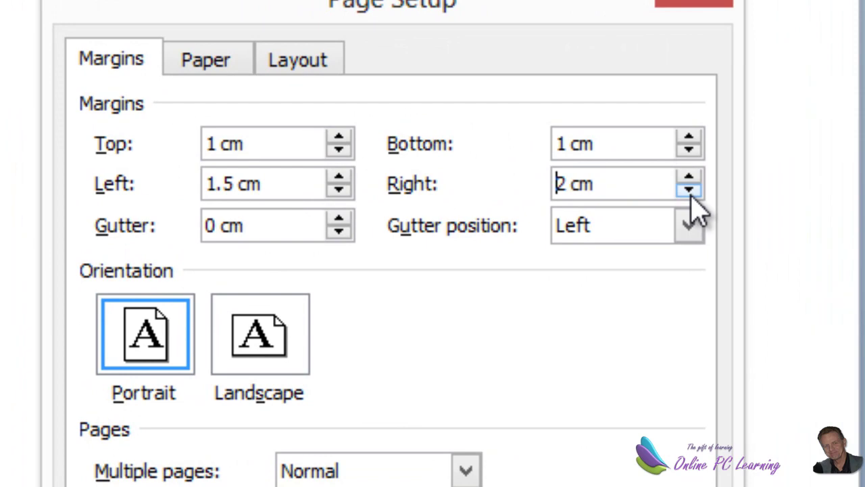
click(688, 191)
click(689, 190)
click(688, 190)
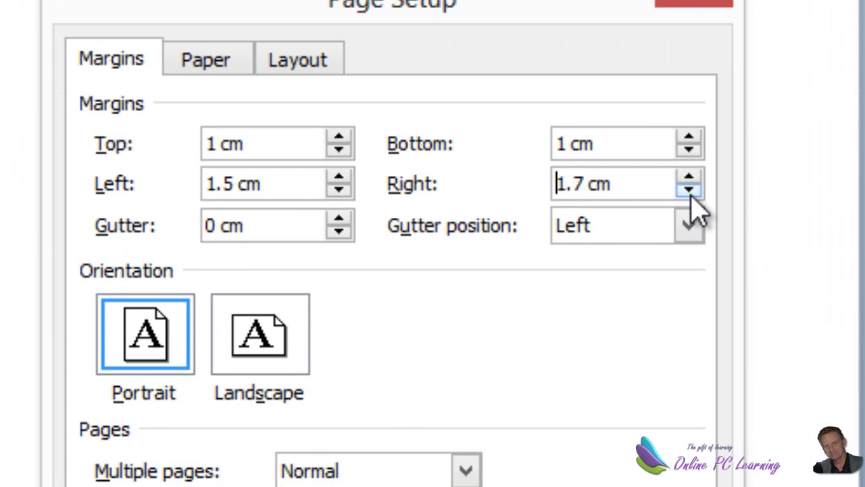
click(689, 191)
click(689, 191)
click(689, 191)
click(689, 177)
- Change the document's paper size to A4
click(211, 69)
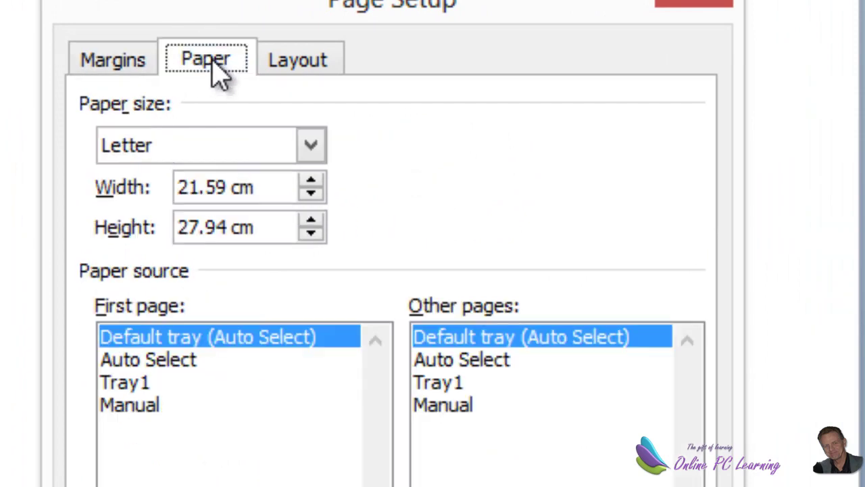
click(311, 145)
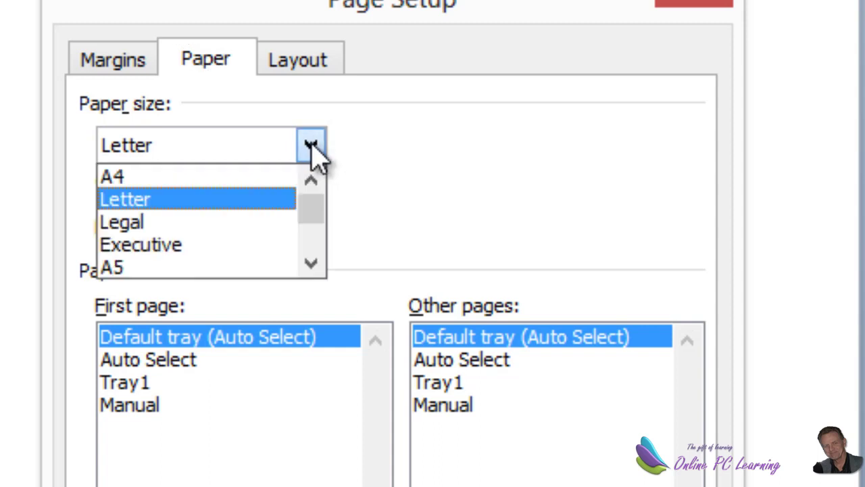
click(260, 175)
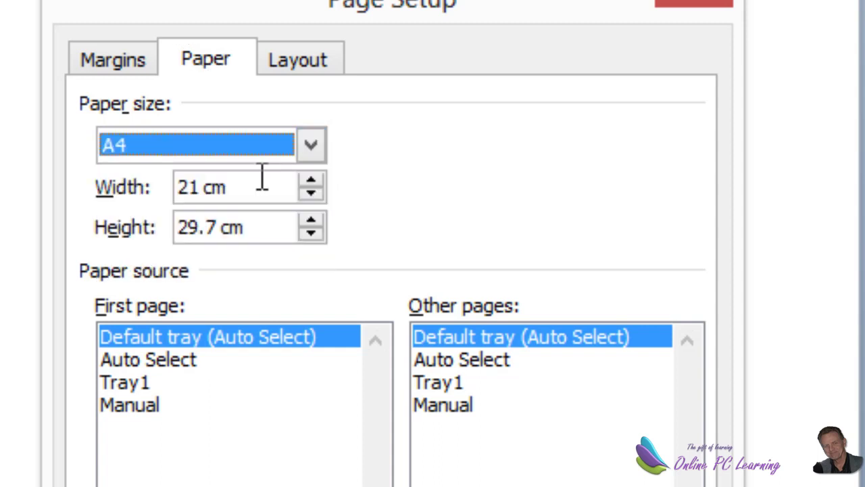
- Set the header's distance from the edge to 0 cm and the footer's to 0.4 cm, and apply the page setup
click(322, 64)
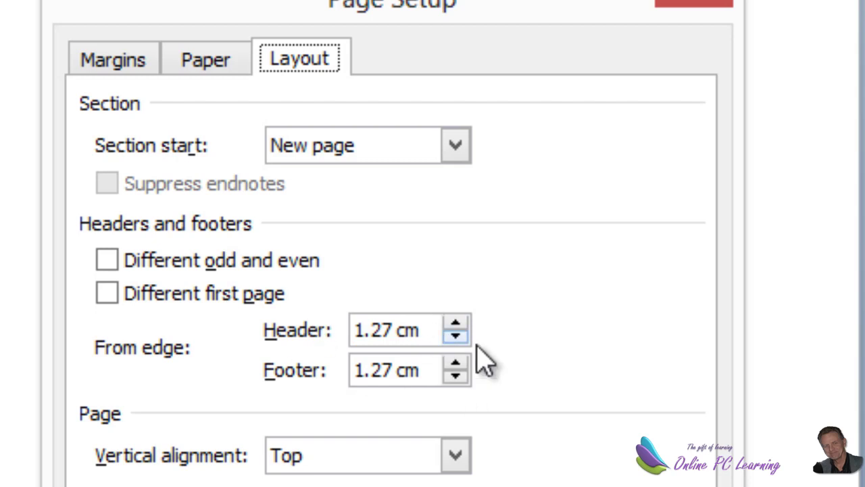
click(456, 336)
click(456, 335)
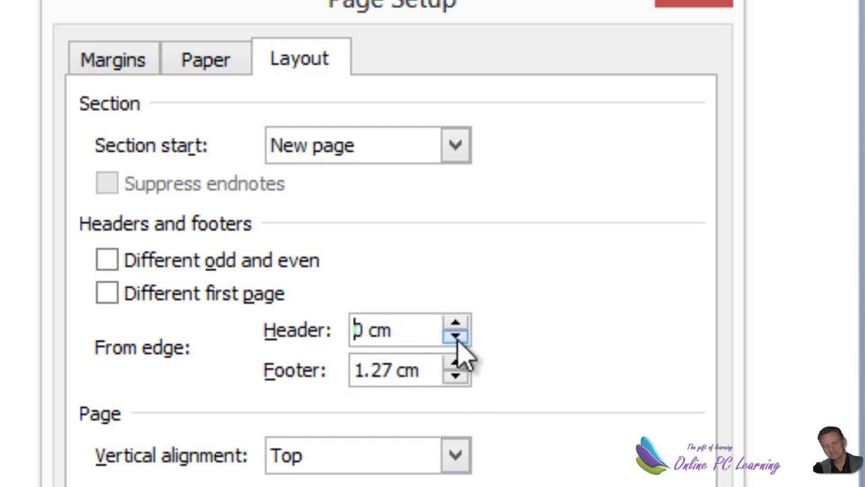
click(456, 376)
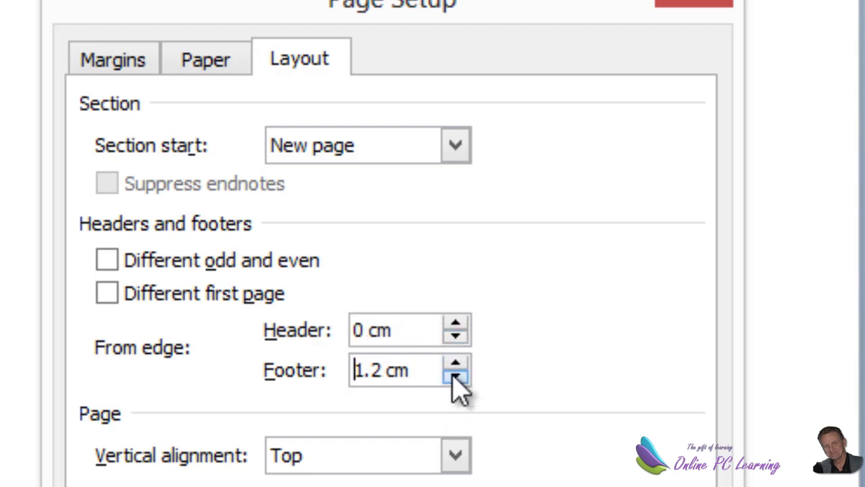
click(456, 366)
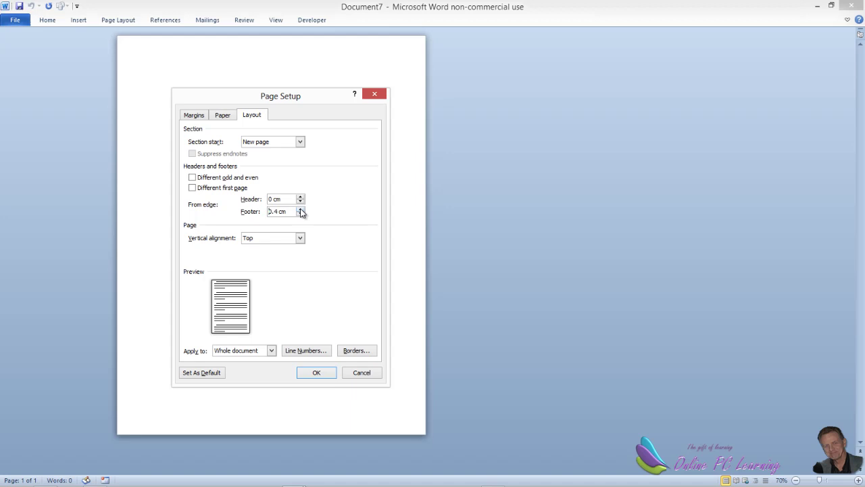
click(317, 374)
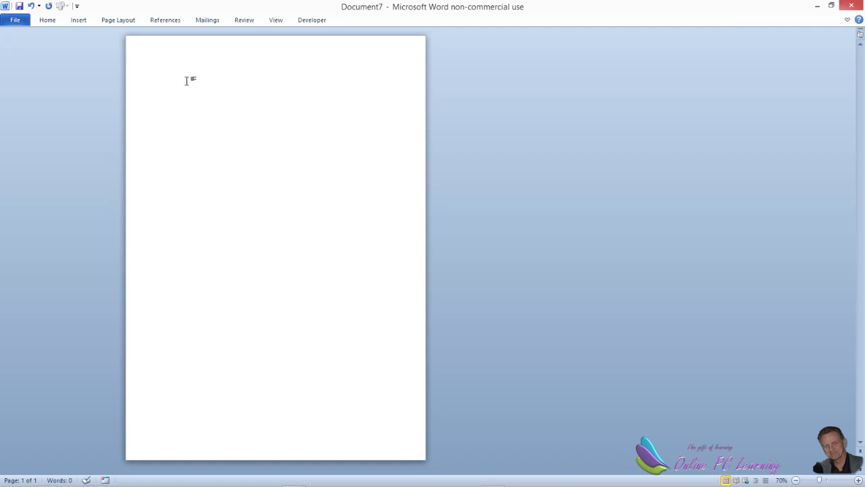
- Enter the title "Handling a Complaint" and "With Your Health Provider" on two lines and convert both to uppercase
text(Handling a Complaint With Your Health Provider)
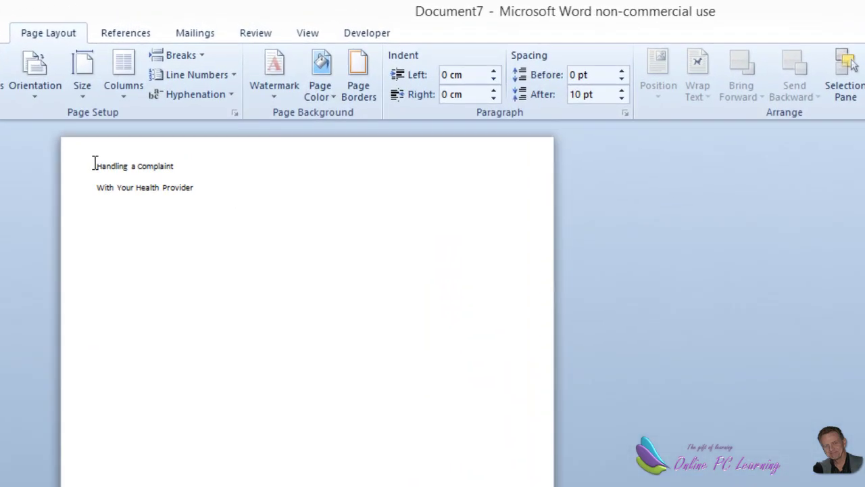
mouse_move(94, 165)
mouse_down()
mouse_move(194, 160)
mouse_move(201, 199)
mouse_up()
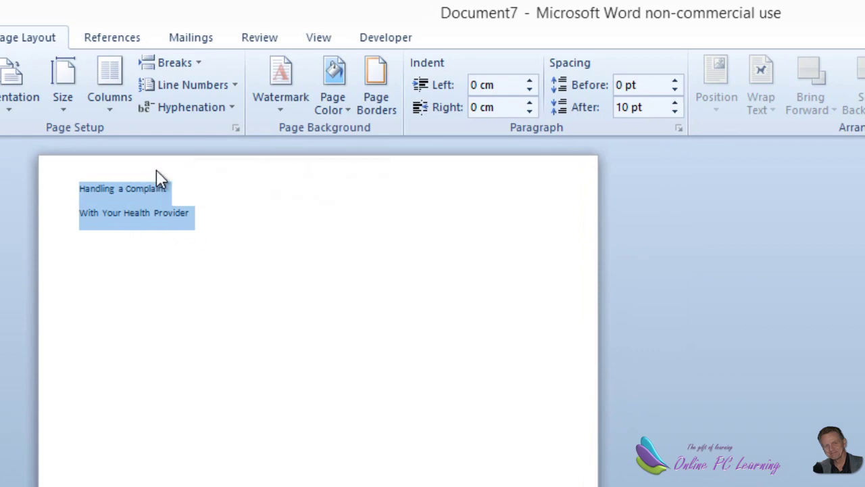
scroll(334, 70, up, 2)
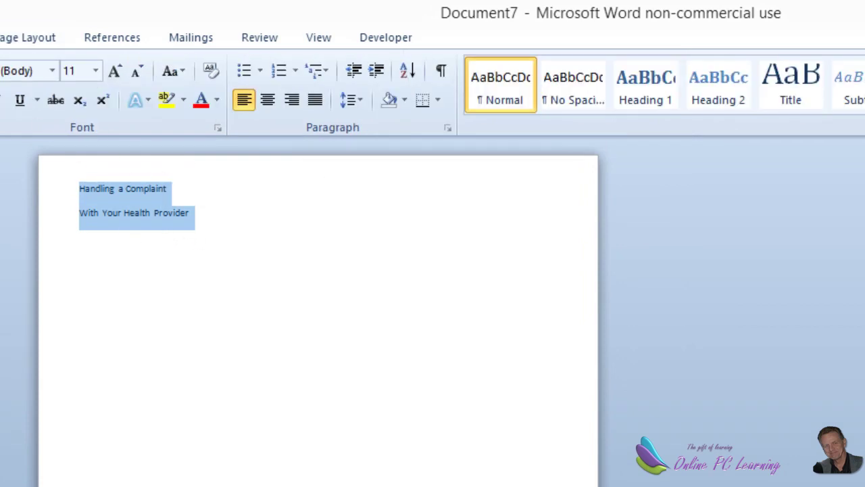
click(182, 70)
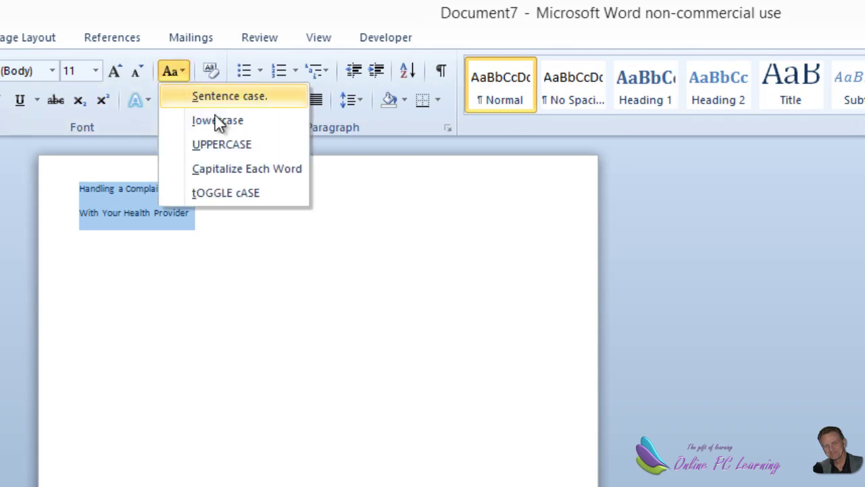
click(230, 146)
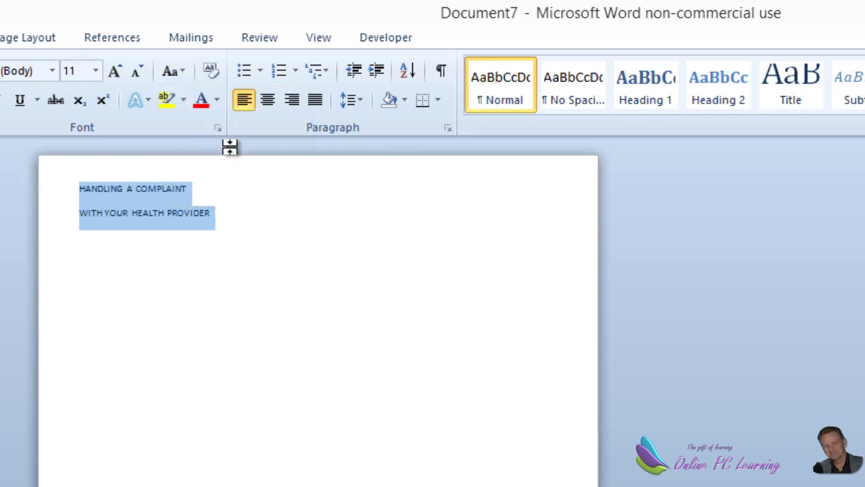
click(224, 211)
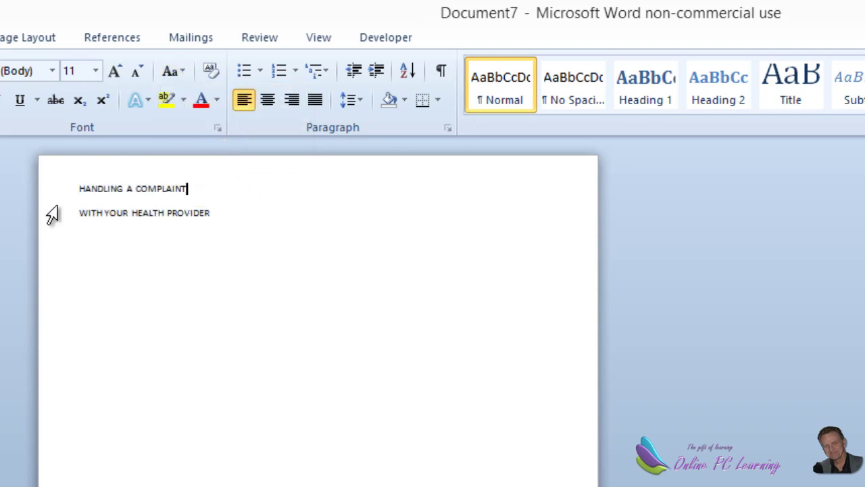
- Apply the Title style to the line "HANDLING A COMPLAINT" and set its font to Calibri (Body)
click(80, 189)
drag(92, 187, 192, 192)
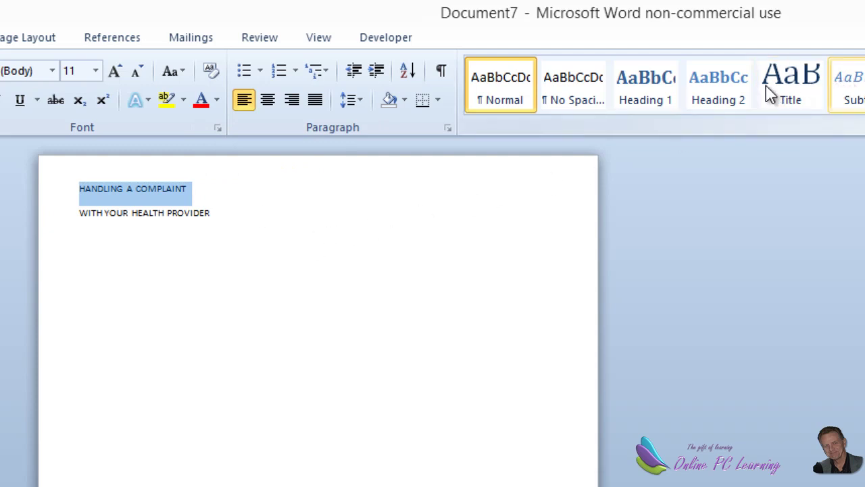
click(798, 84)
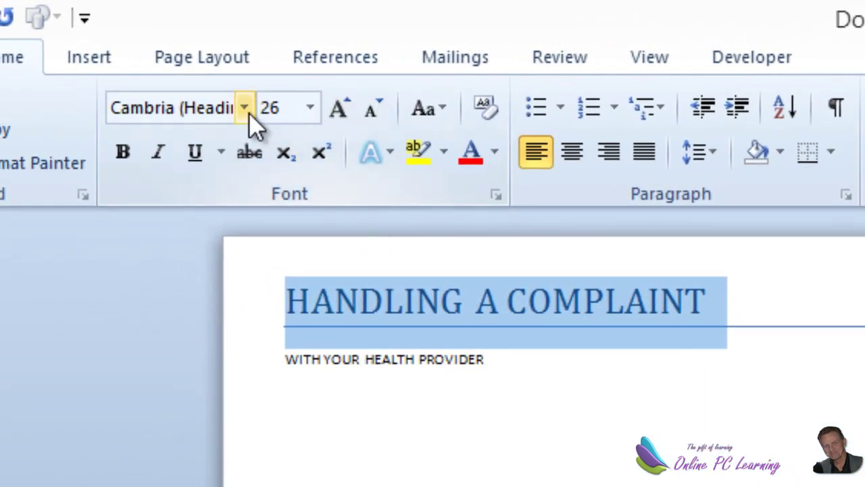
click(245, 108)
click(206, 216)
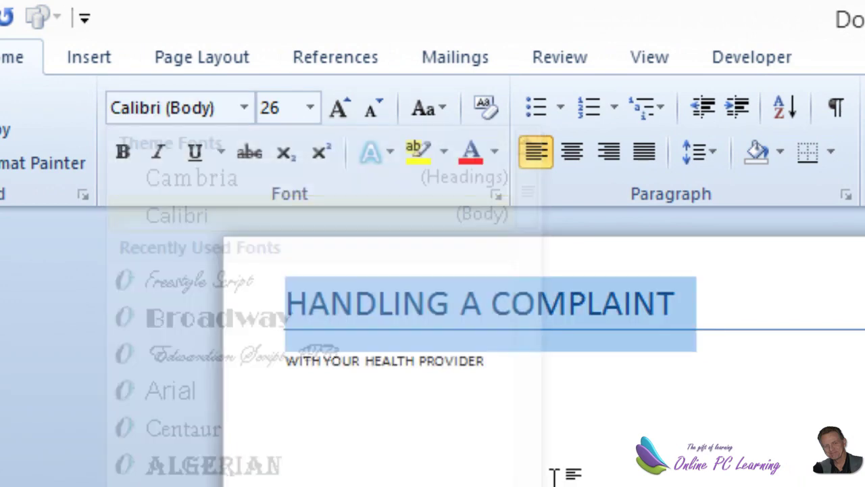
click(554, 474)
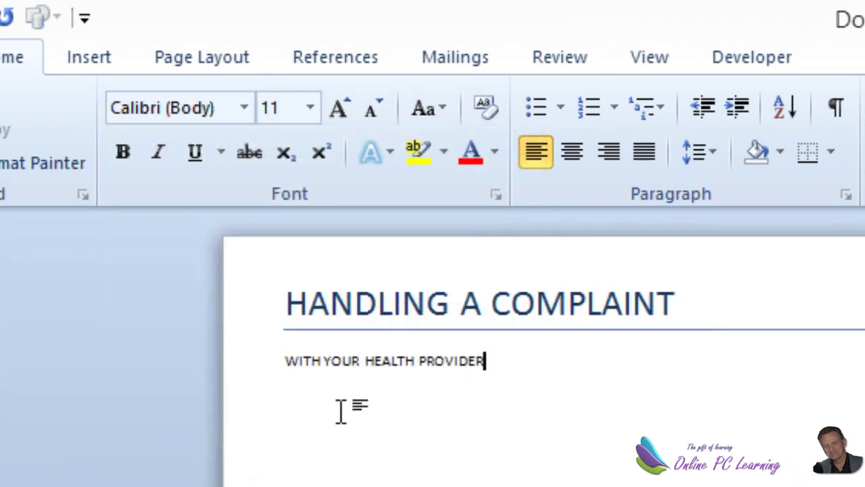
- Set the font size of the line "WITH YOUR HEALTH PROVIDER" to 36
click(277, 359)
shift+click(574, 363)
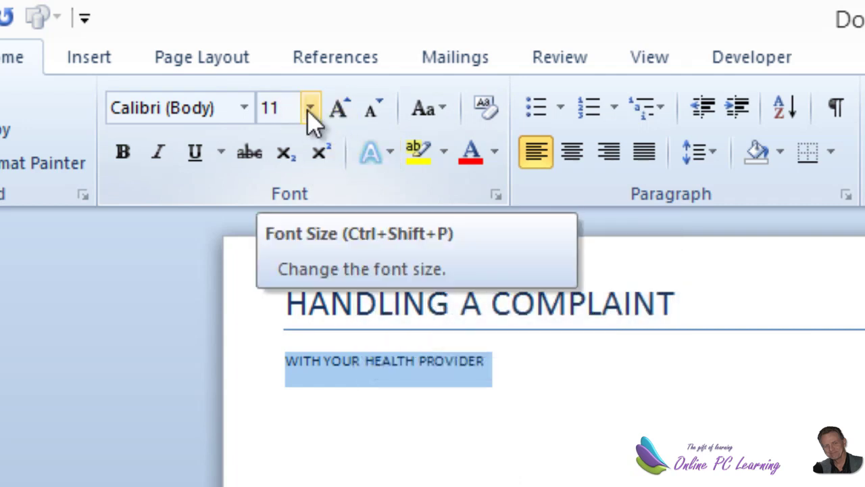
click(309, 111)
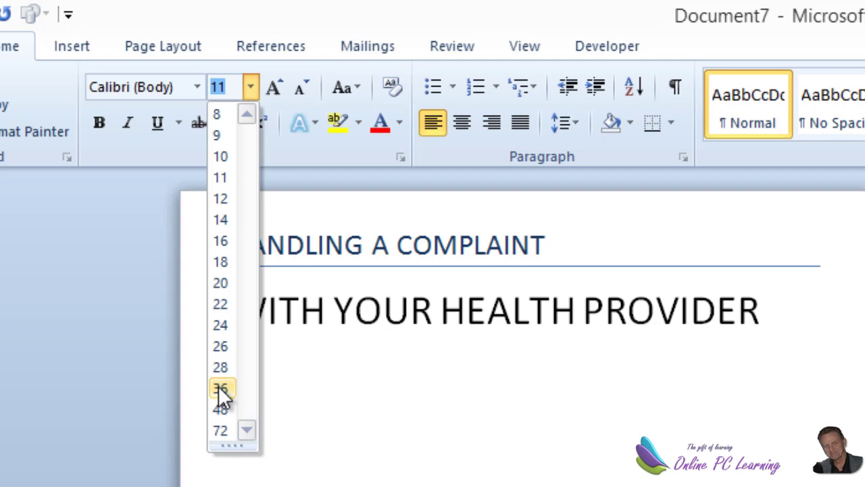
click(220, 388)
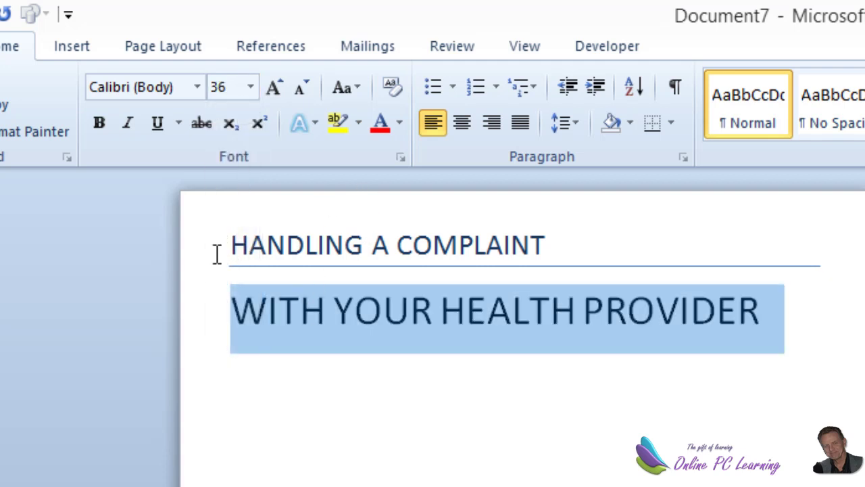
- Change the font colour of "HANDLING A COMPLAINT" to Red, Accent 2, Darker 25%
drag(230, 244, 579, 235)
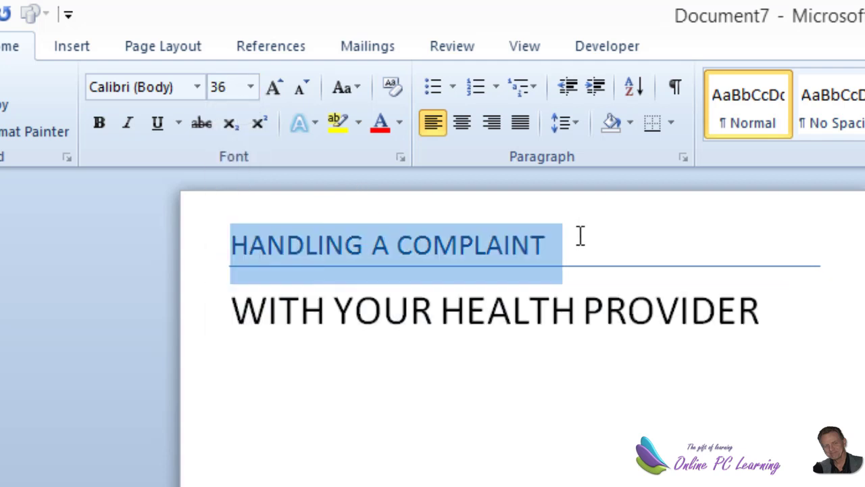
click(400, 122)
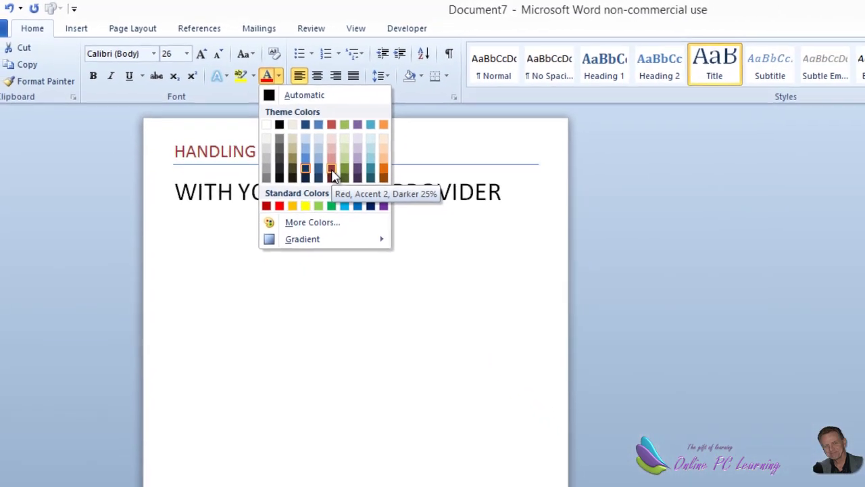
click(294, 146)
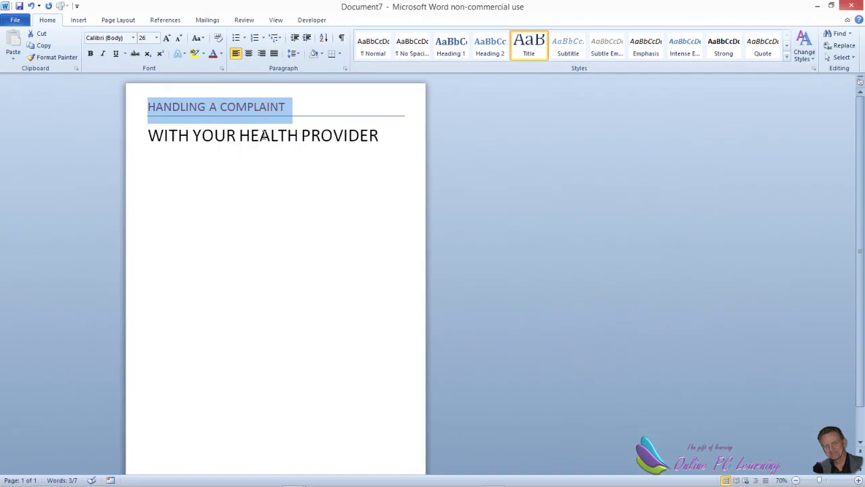
- Select both title lines and remove the space after their paragraphs
click(263, 135)
key(End)
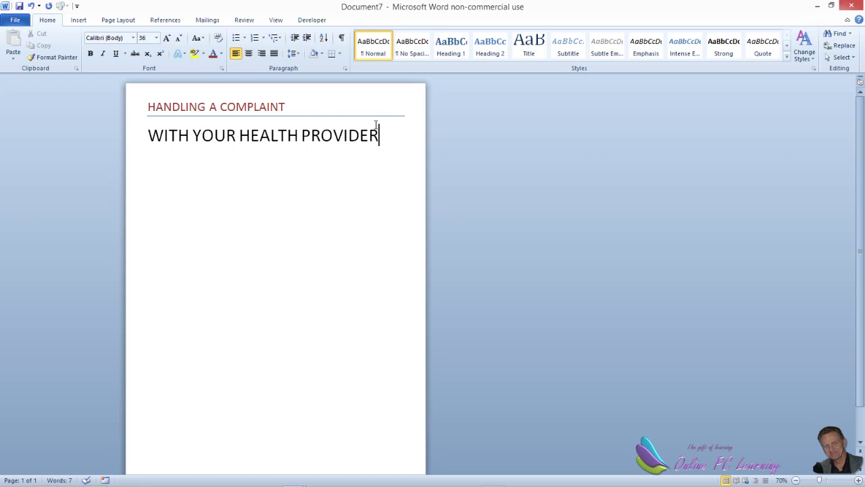
drag(374, 138, 239, 138)
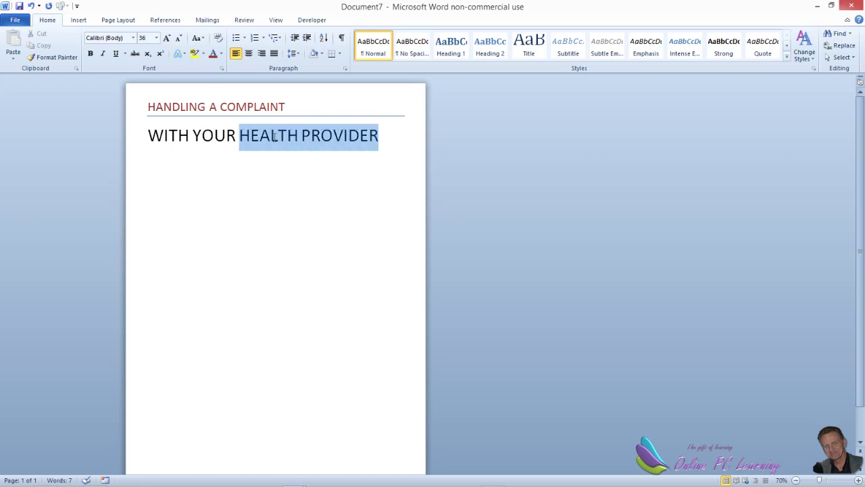
key(shift+Down)
drag(349, 135, 155, 108)
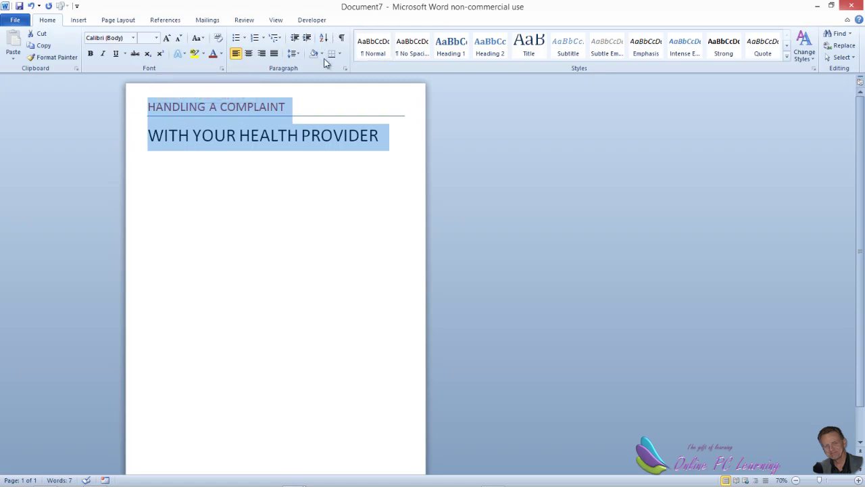
click(344, 68)
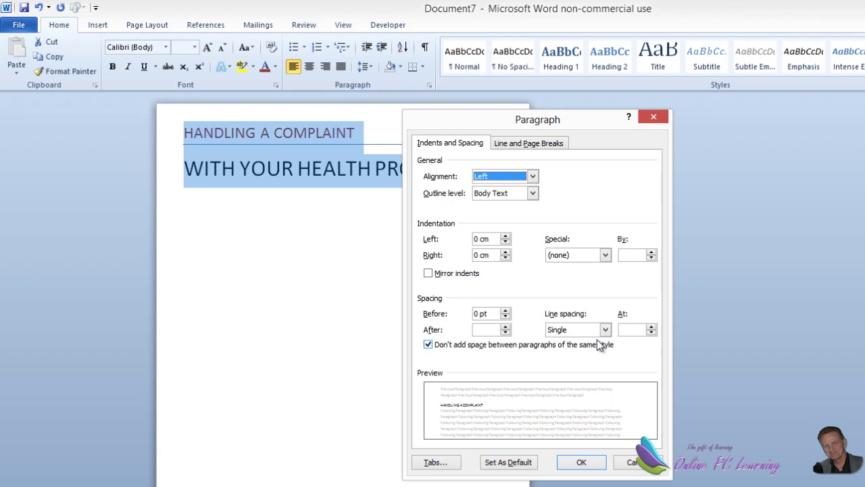
click(582, 463)
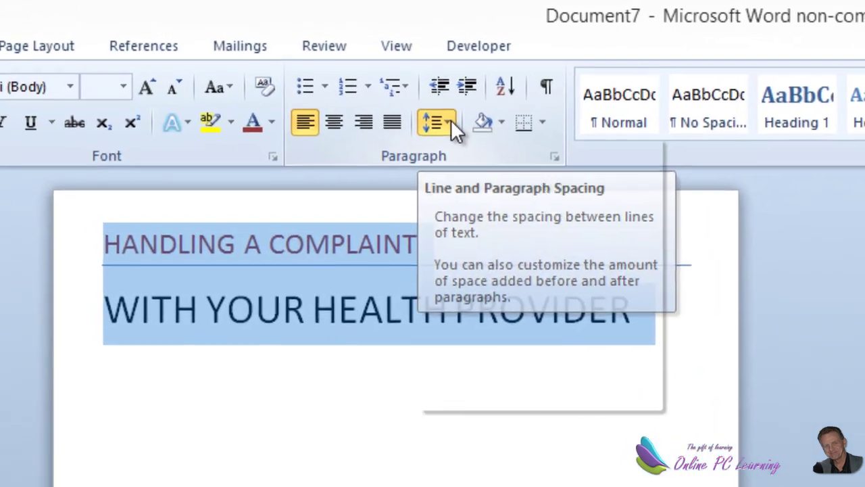
click(450, 122)
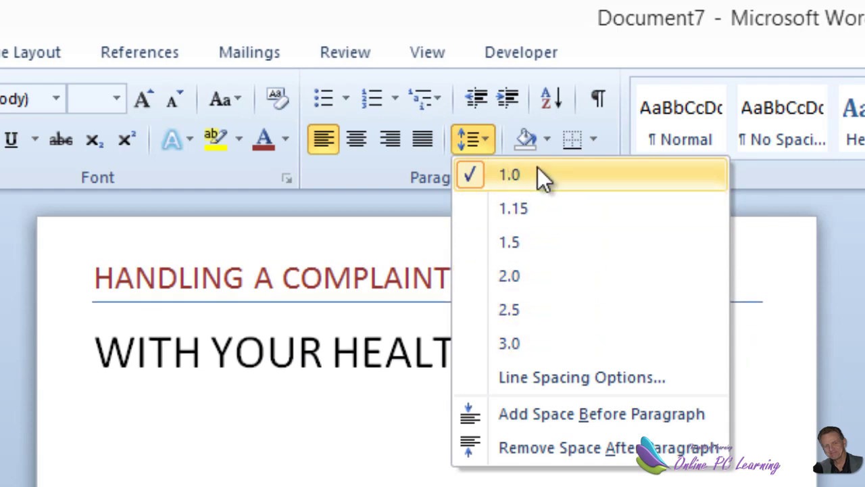
click(574, 455)
click(576, 337)
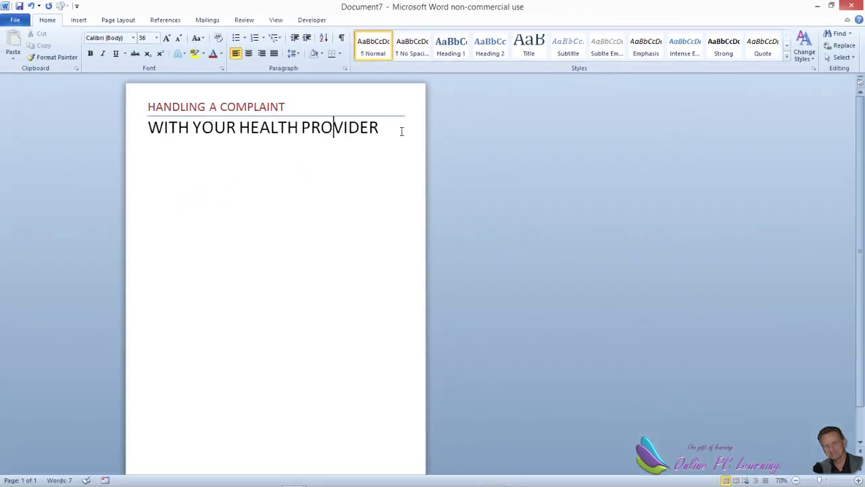
- Add a Normal-style line below the title reading "Health Information Series", "Fact sheet 45" and "Issue 12/2/2013", separated by tabs
click(399, 131)
key(Return)
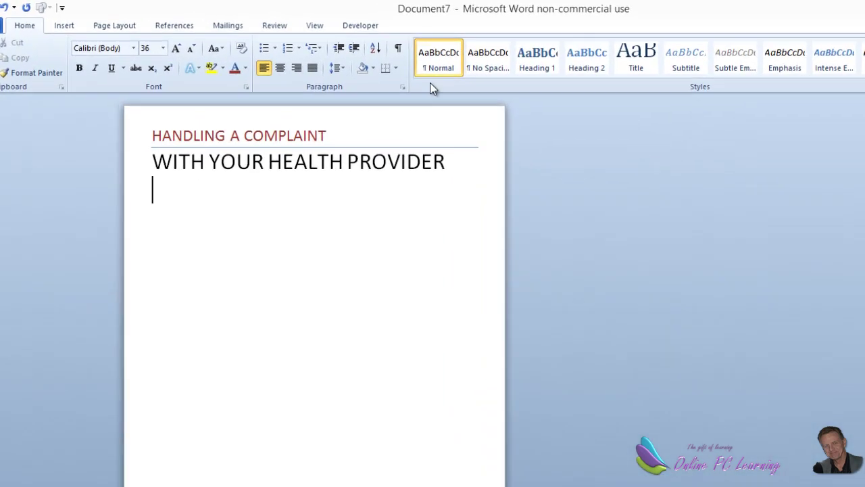
click(407, 49)
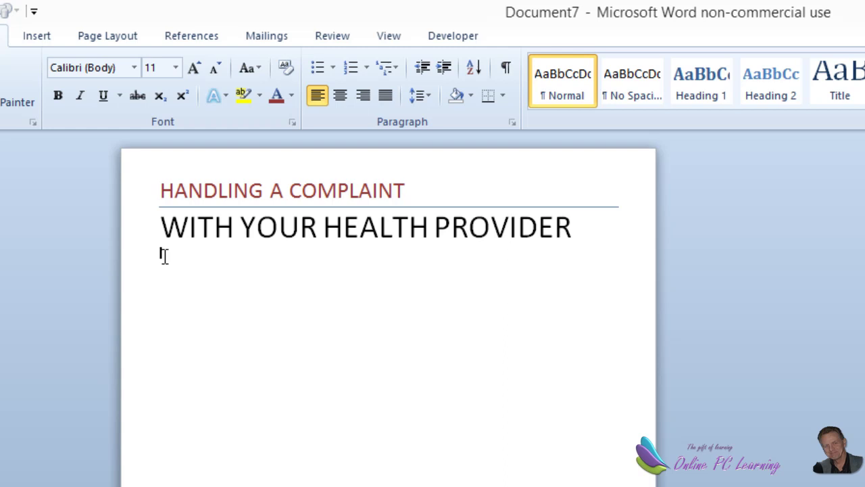
text(Health Information Series	Fact sheet 45	Issue 12/2/2013)
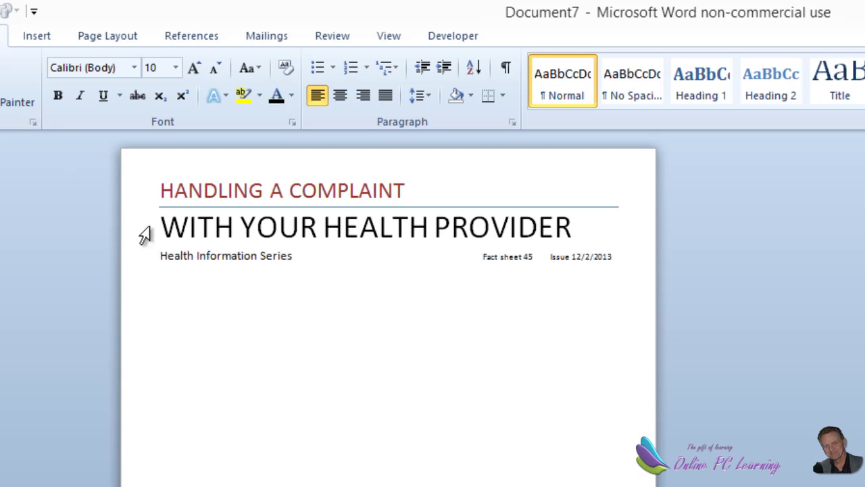
- Shade the entire "Health Information Series" line with a medium blue theme colour
mouse_move(159, 256)
mouse_down()
mouse_move(507, 256)
mouse_move(599, 267)
mouse_move(629, 255)
mouse_move(621, 255)
mouse_up()
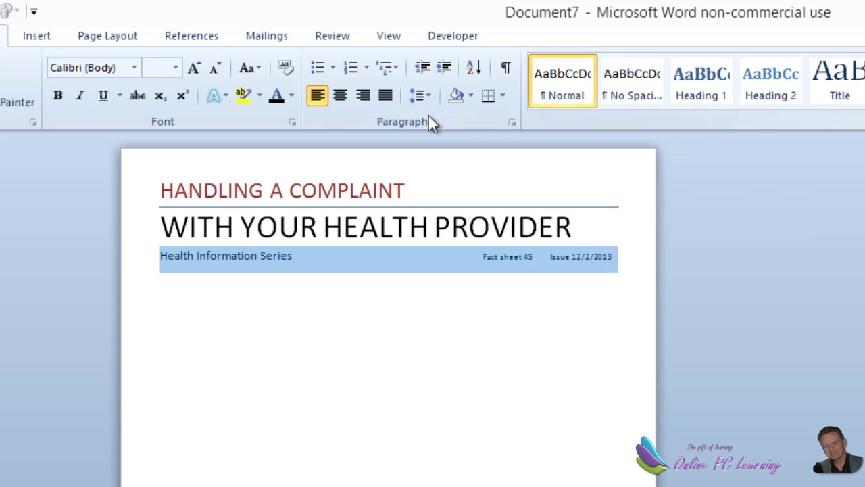
click(471, 96)
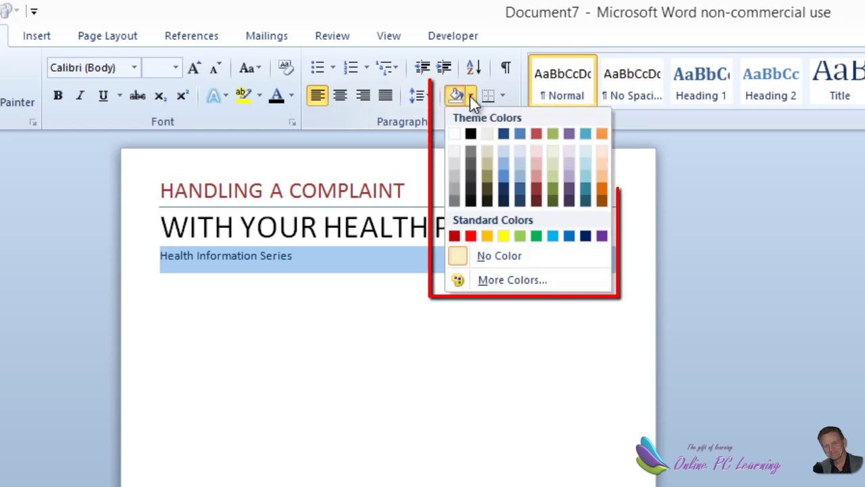
click(504, 176)
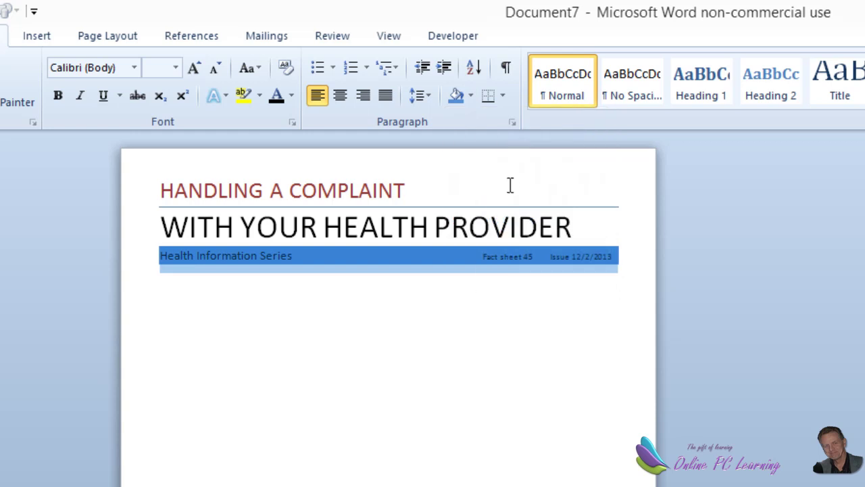
click(514, 280)
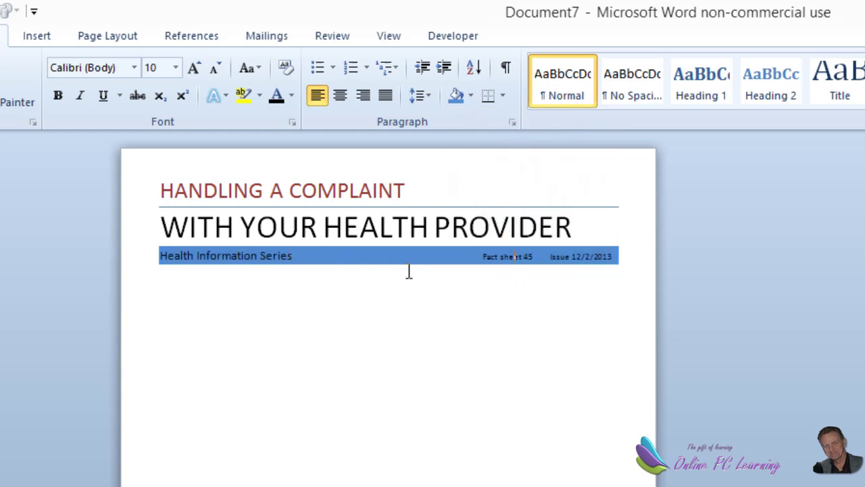
- Make all text on the blue "Health Information Series" line white and bold
mouse_move(616, 261)
mouse_down()
mouse_move(255, 226)
mouse_move(129, 263)
mouse_up()
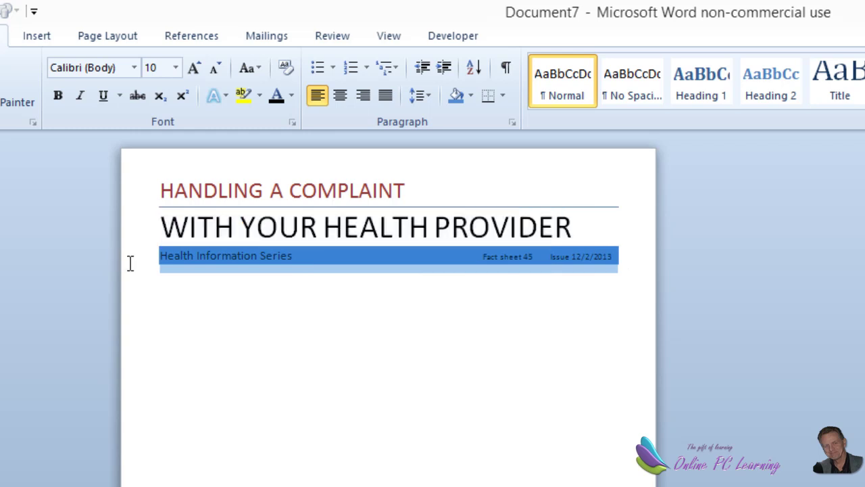
click(292, 96)
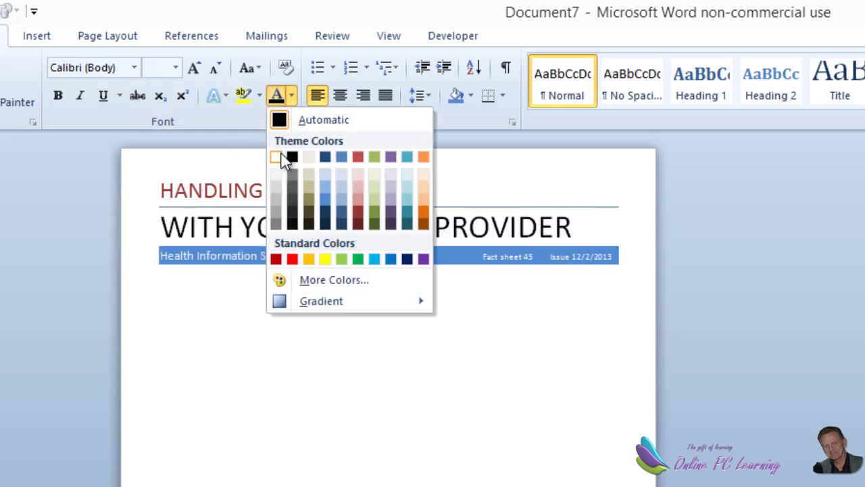
click(277, 157)
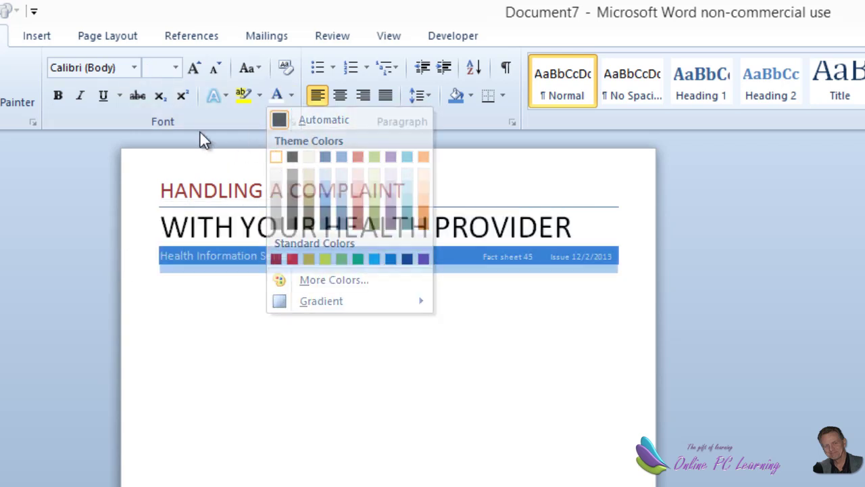
click(67, 95)
click(464, 351)
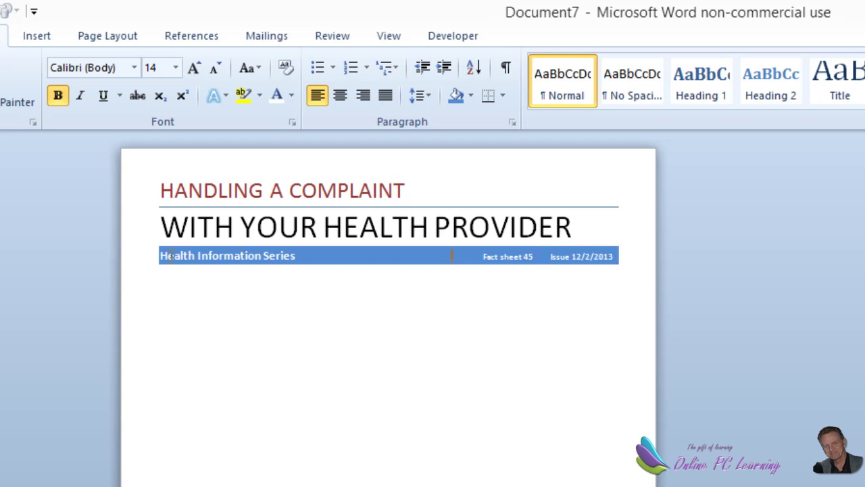
- Copy the blue "Health Information Series" line into the page footer with its source formatting, and return to the document body
mouse_move(160, 254)
mouse_down()
mouse_move(368, 270)
mouse_move(585, 246)
mouse_move(620, 254)
mouse_up()
key(ctrl+c)
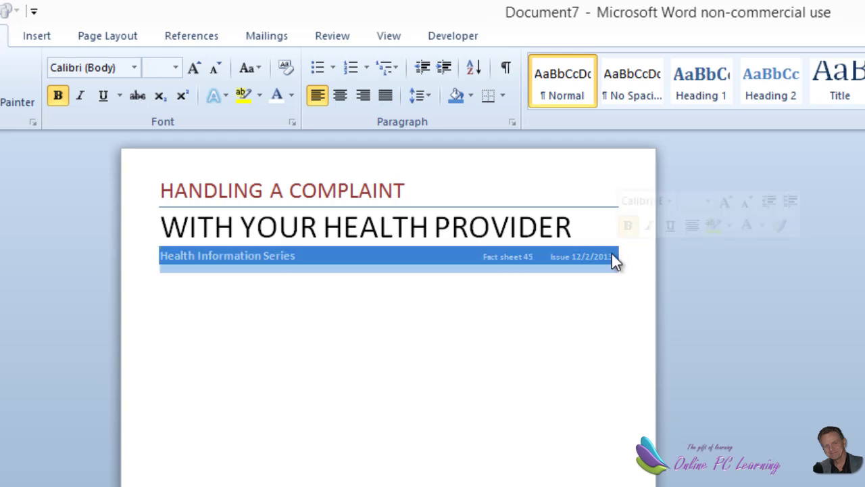
right_click(614, 256)
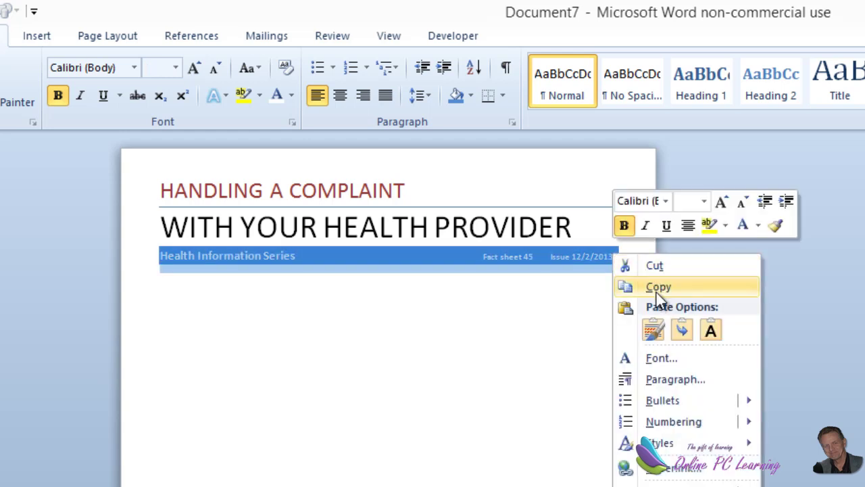
click(657, 287)
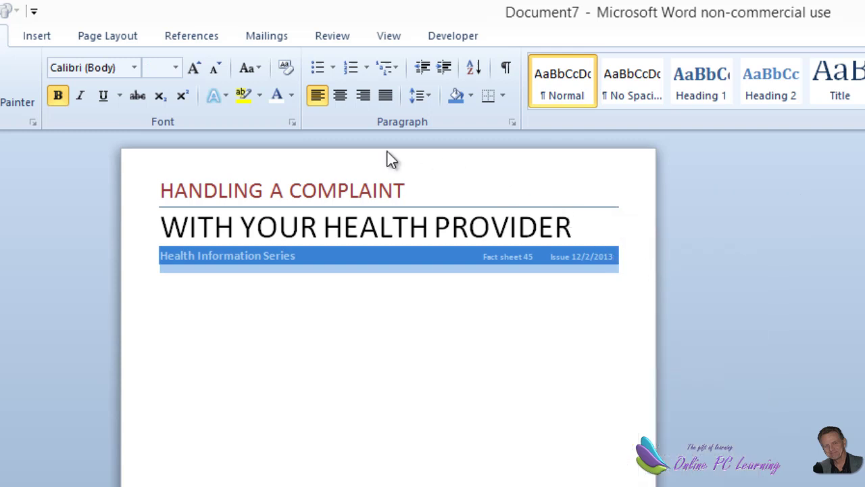
click(36, 36)
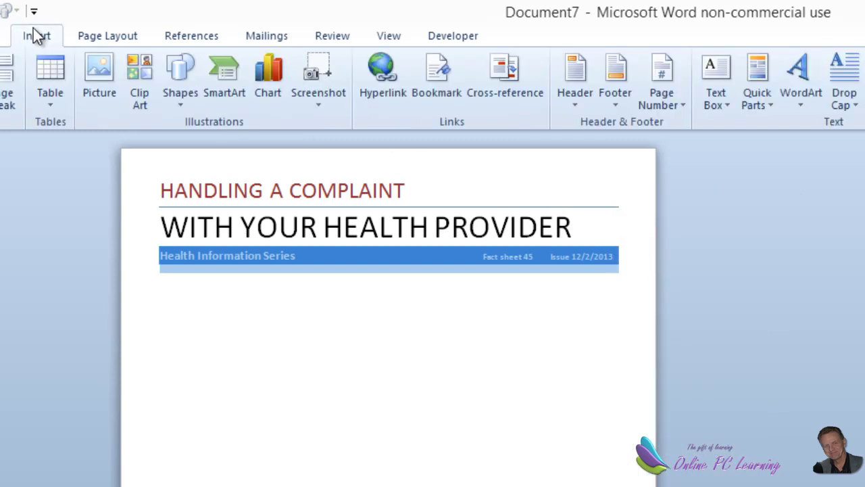
click(617, 105)
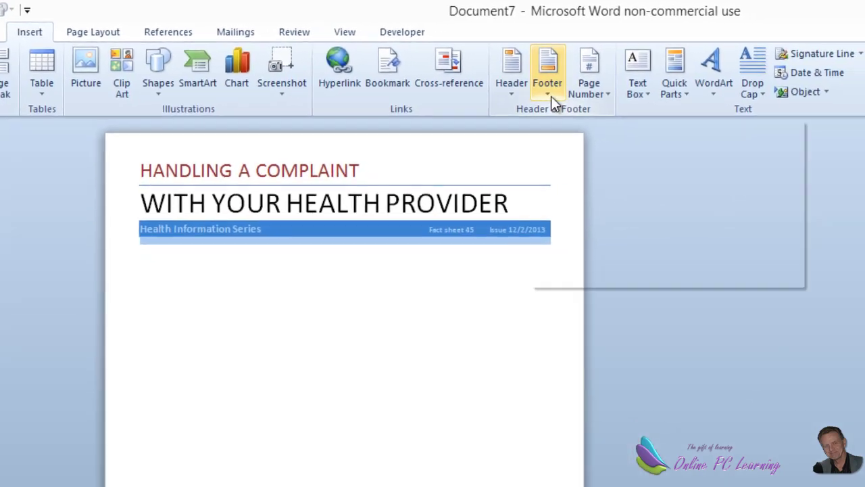
click(551, 93)
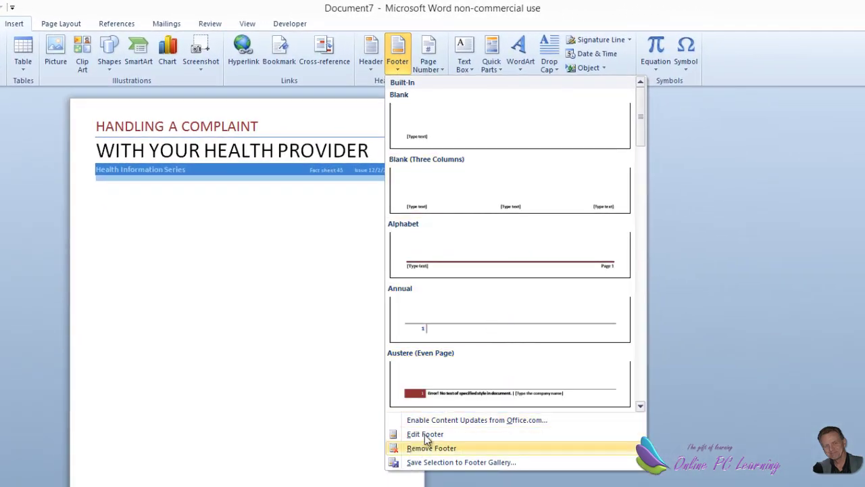
click(441, 437)
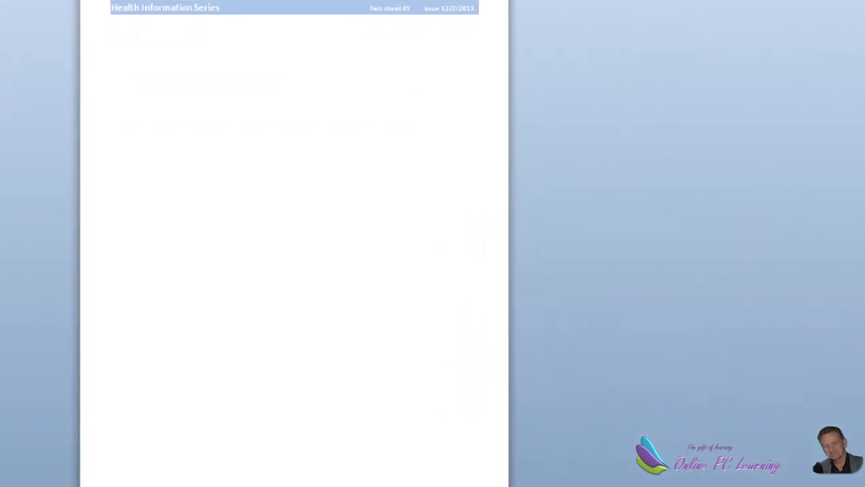
right_click(150, 475)
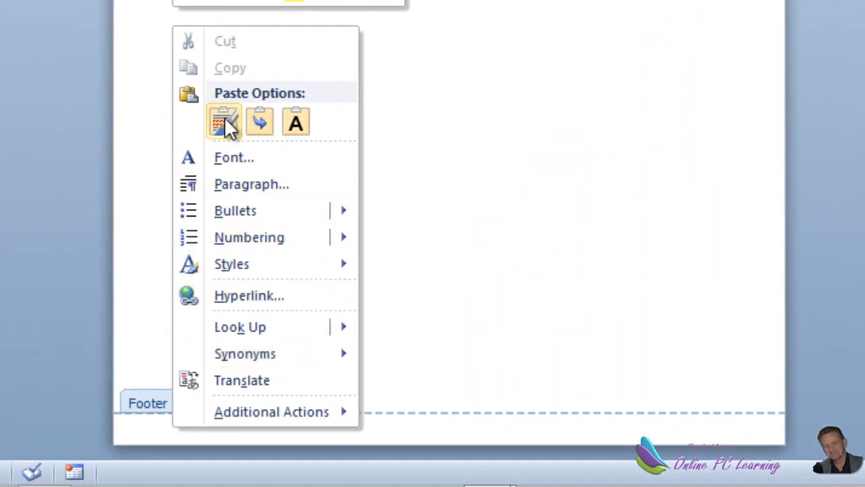
click(224, 122)
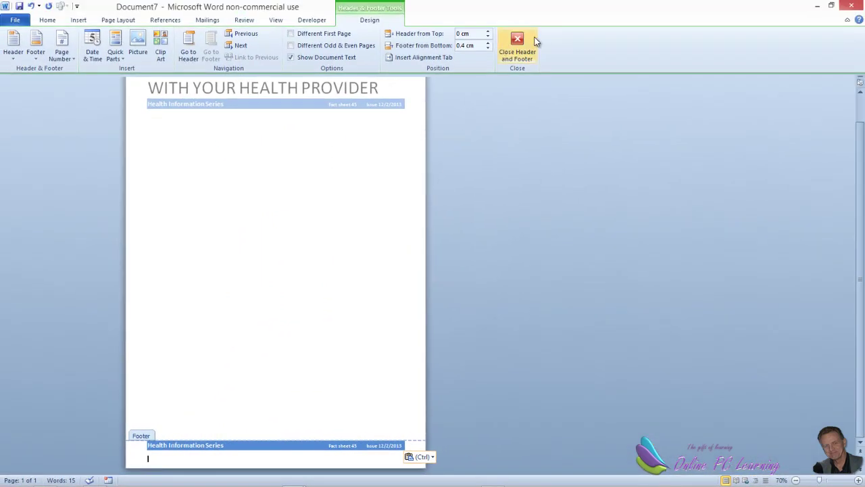
click(518, 46)
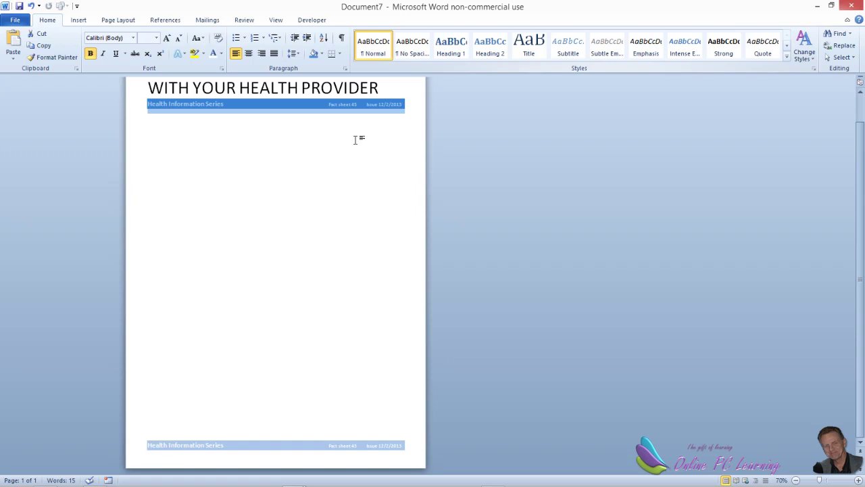
- Add a blank line below the blue "Health Information Series" line in the body and remove its shading
scroll(320, 278, up, 2)
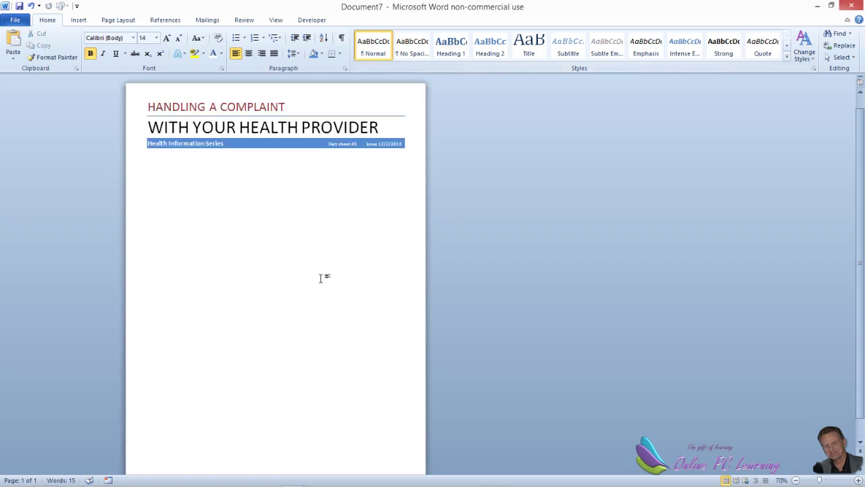
scroll(320, 278, down, 1)
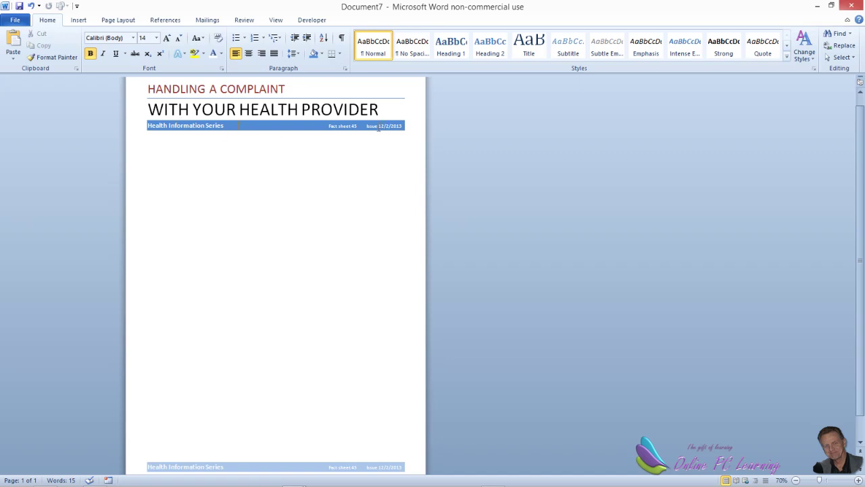
scroll(353, 186, down, 1)
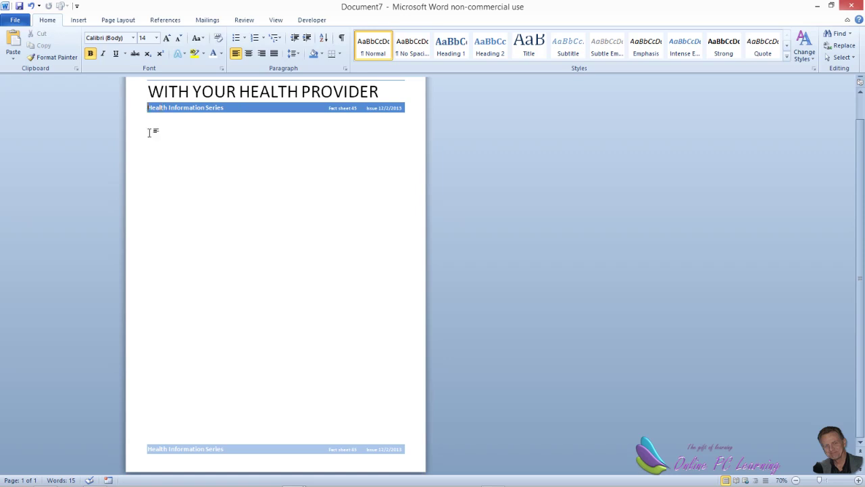
click(407, 110)
key(Return)
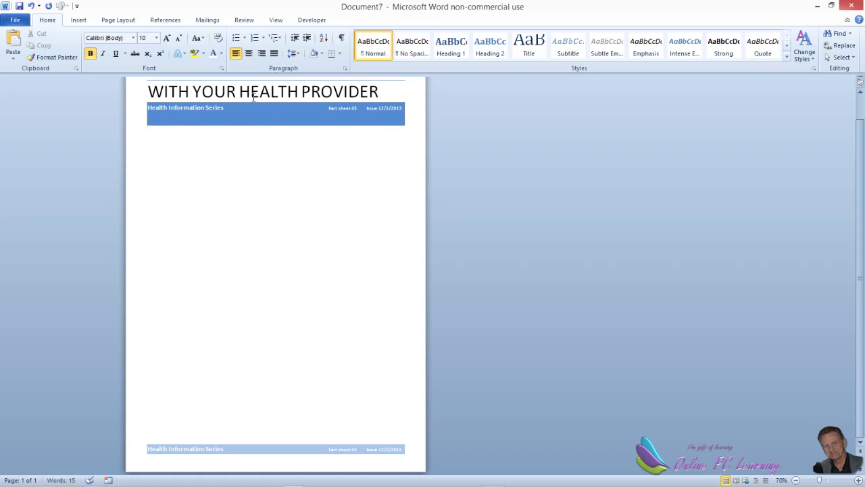
click(321, 54)
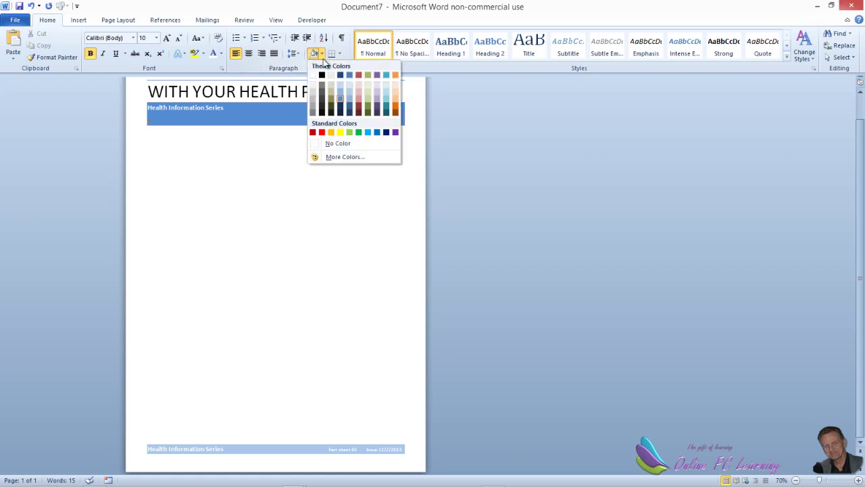
click(358, 144)
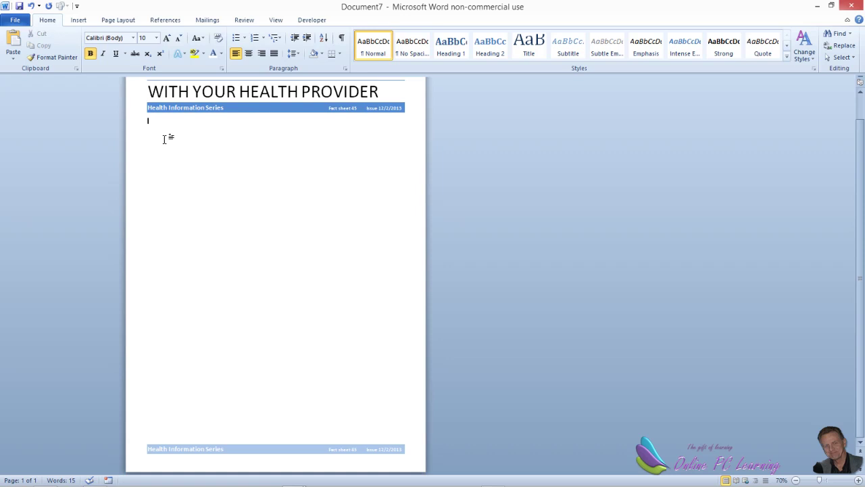
- Search clip art for "receptionist", insert the close-up photo of the woman in a headset, and enlarge it to about 7.2 by 10.84 cm
click(80, 20)
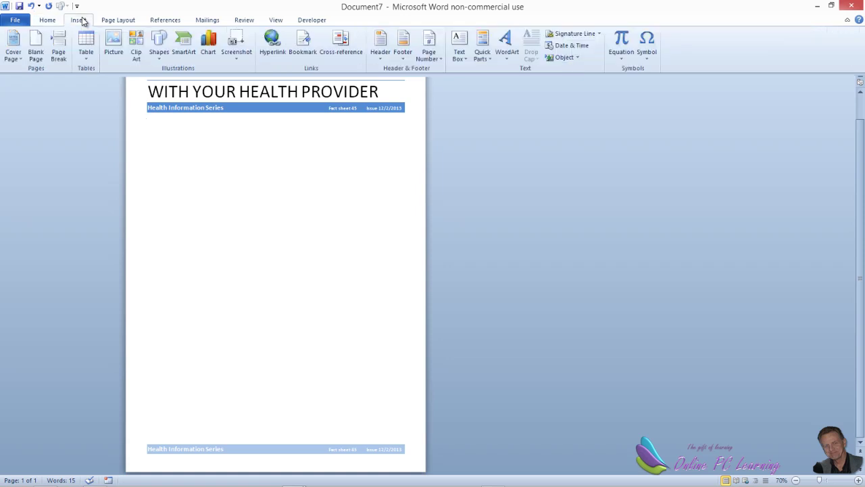
click(138, 54)
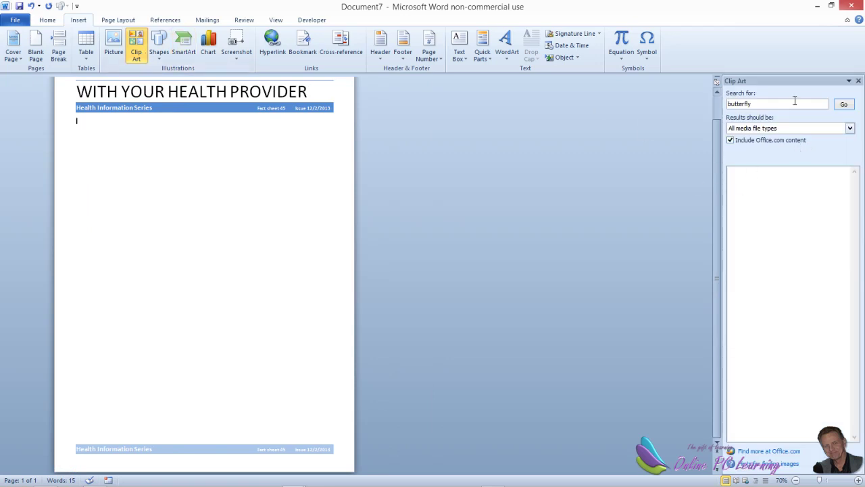
double_click(740, 104)
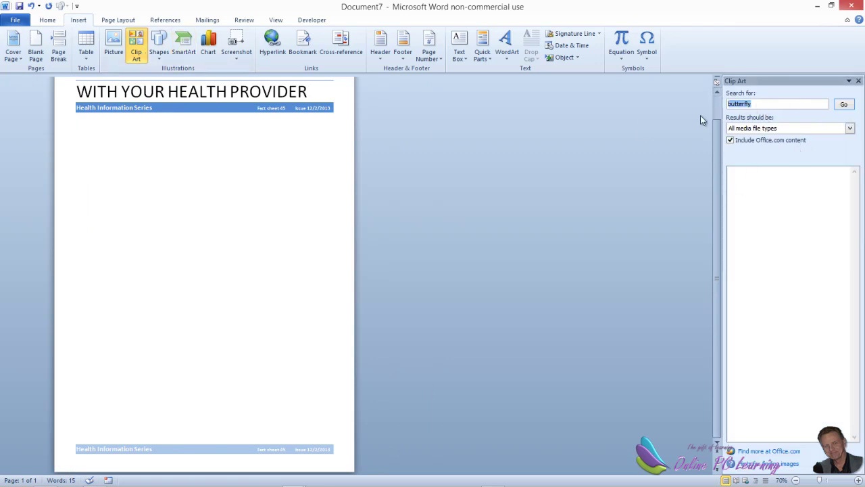
text(receptionist)
key(Return)
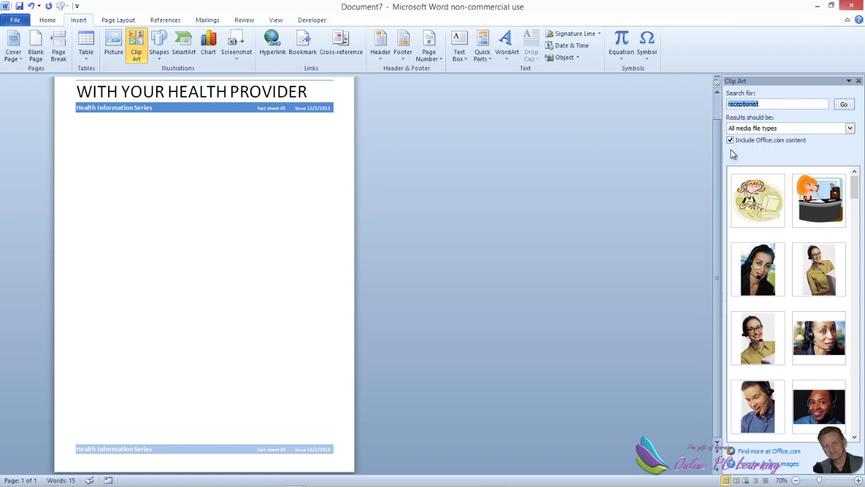
click(834, 348)
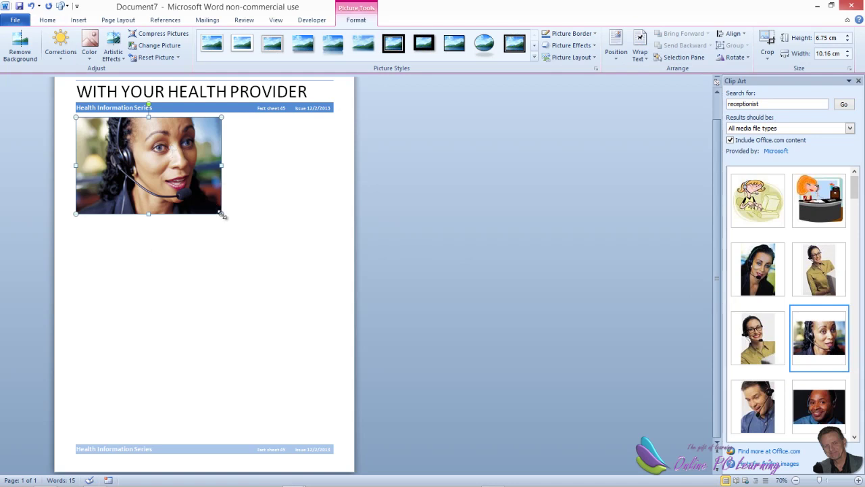
drag(223, 215, 229, 223)
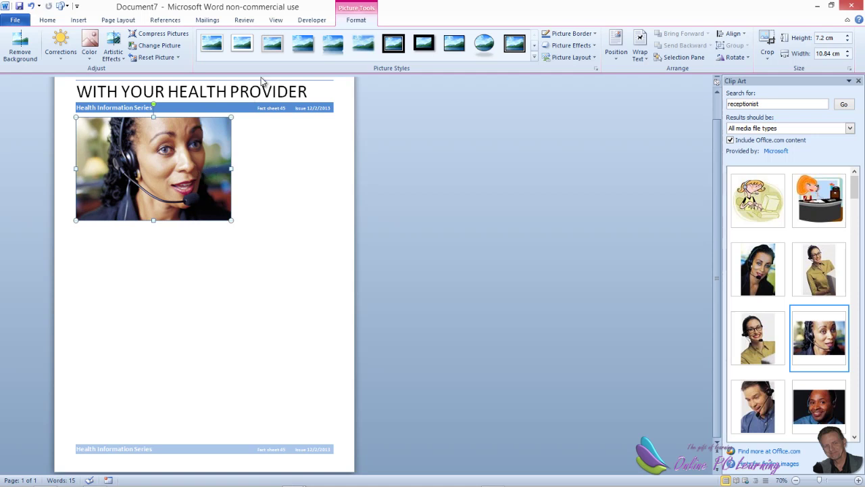
- Correct the receptionist photo to brightness +20% and contrast -20%, and apply the white matte frame picture style
click(65, 54)
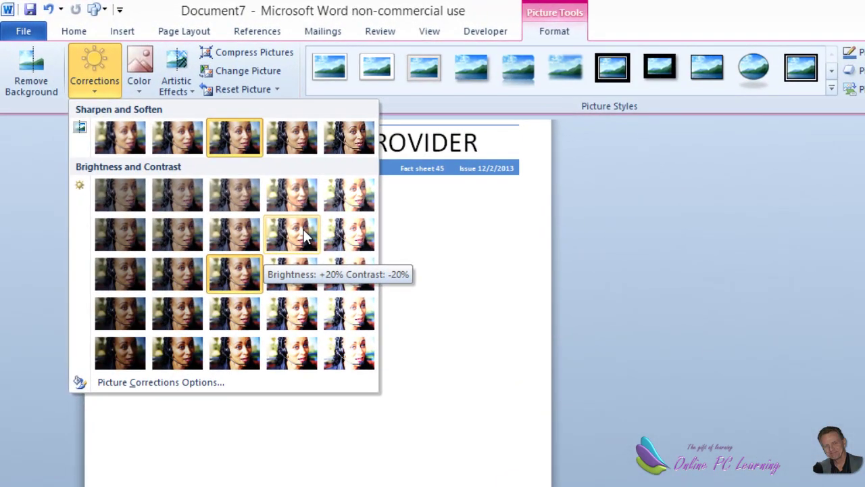
click(304, 236)
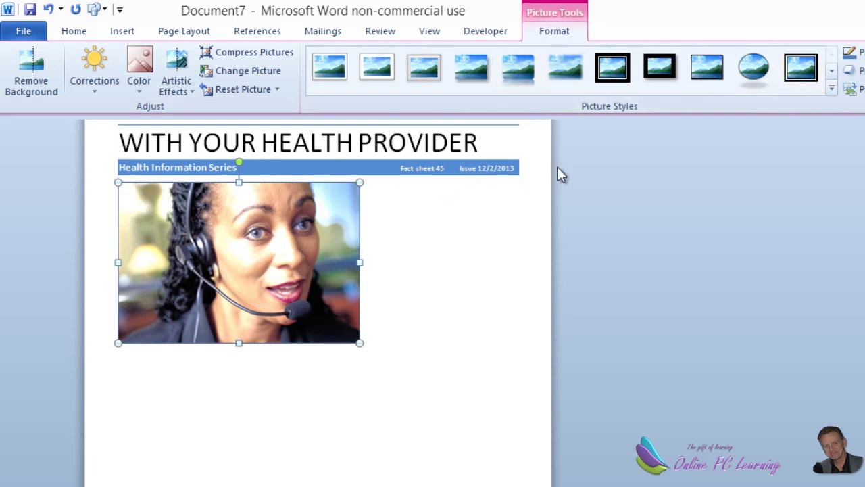
click(832, 88)
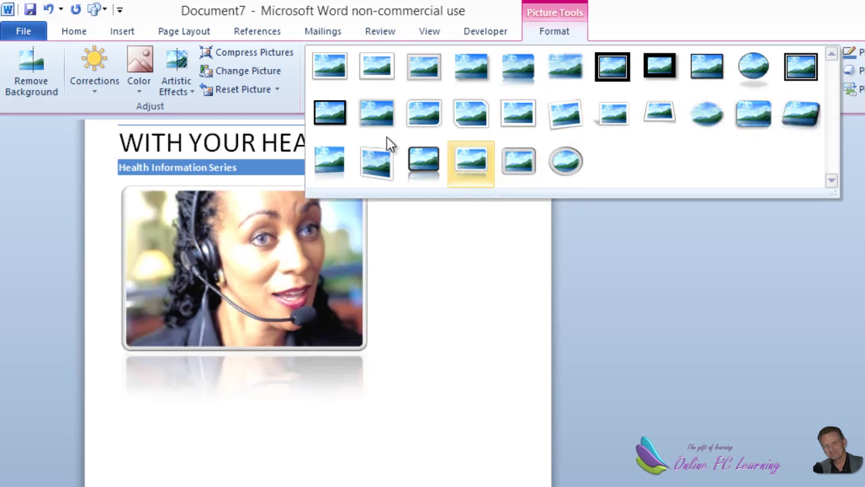
click(380, 65)
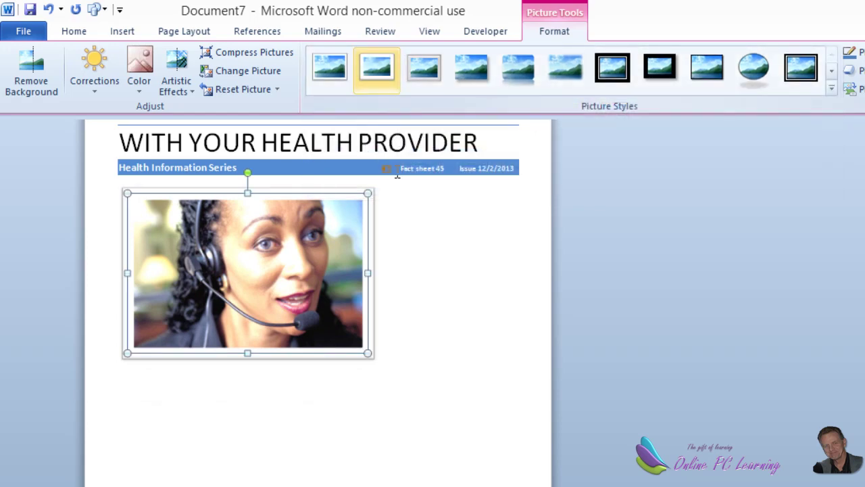
click(426, 283)
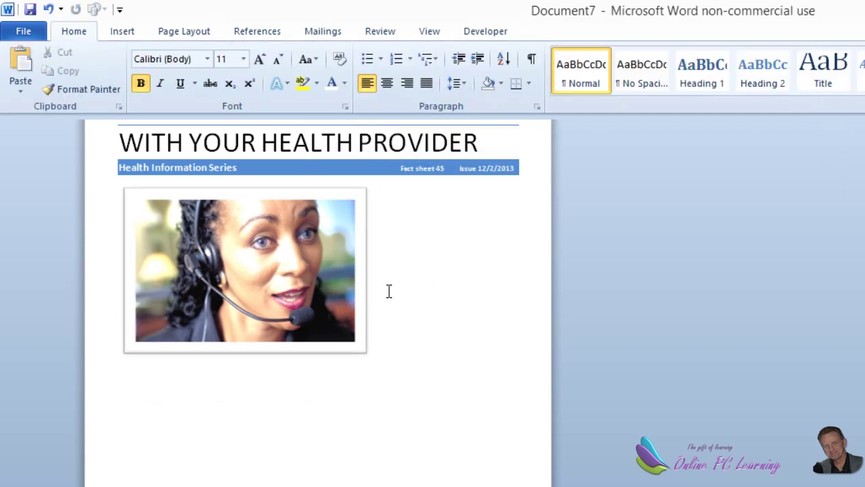
- Insert an Austin Pull Quote text box below the photo and narrow it to about 11.26 cm to match the photo's width
click(127, 374)
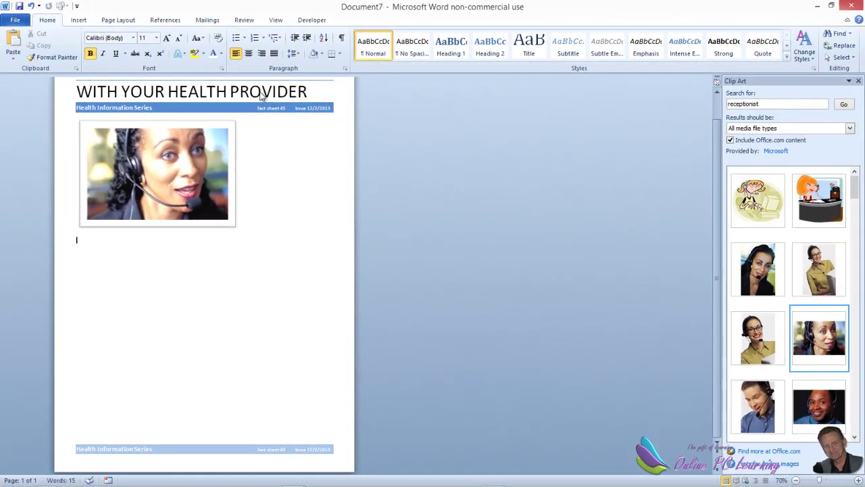
click(82, 20)
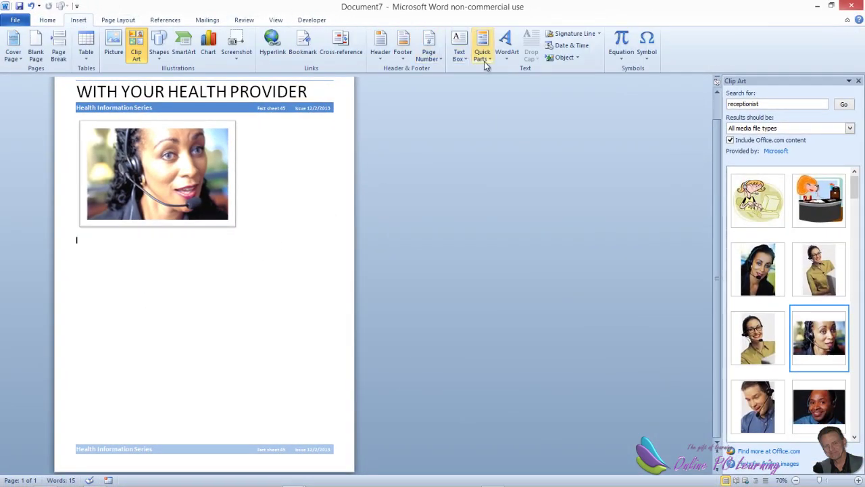
click(460, 58)
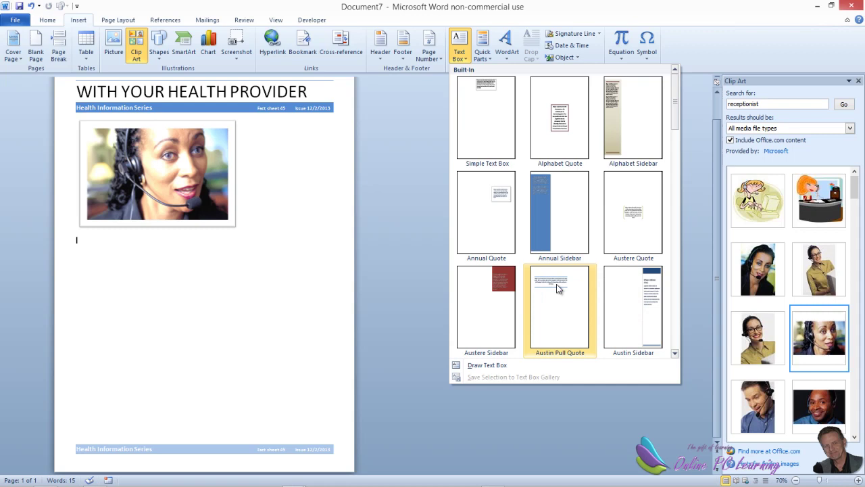
click(558, 286)
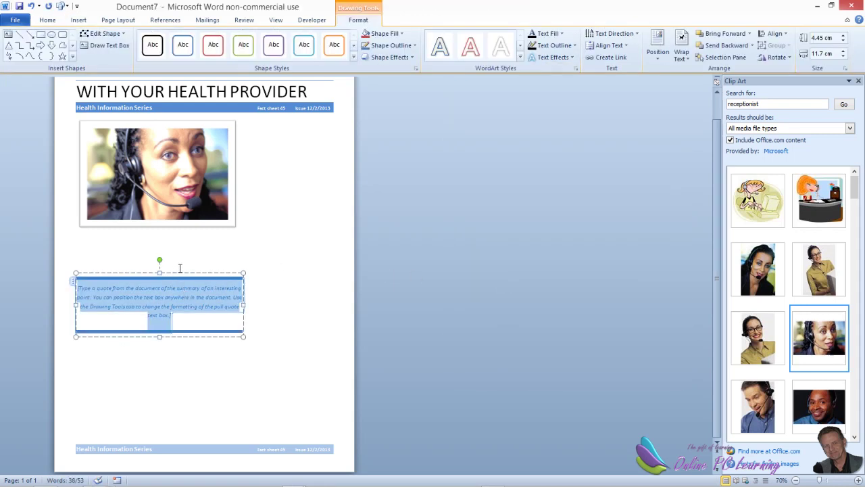
click(181, 273)
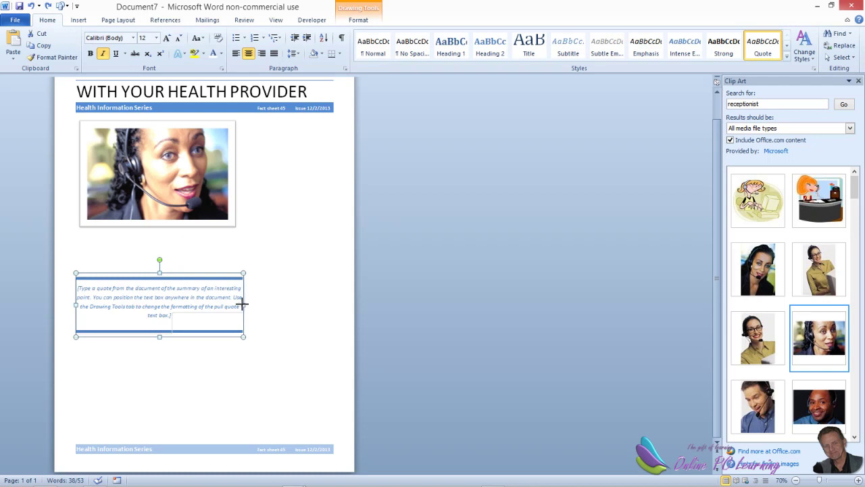
drag(244, 306, 236, 306)
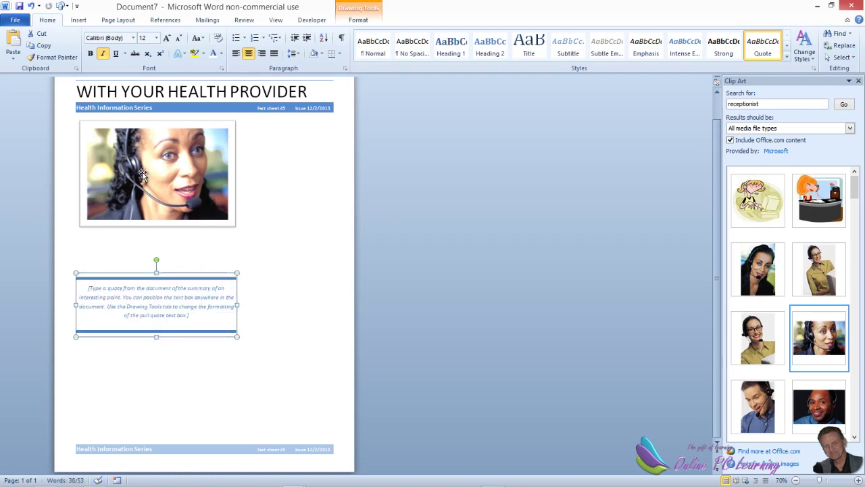
- Replace the pull quote's placeholder with the copied "In a perfect world" article text, pasted as text only
click(90, 290)
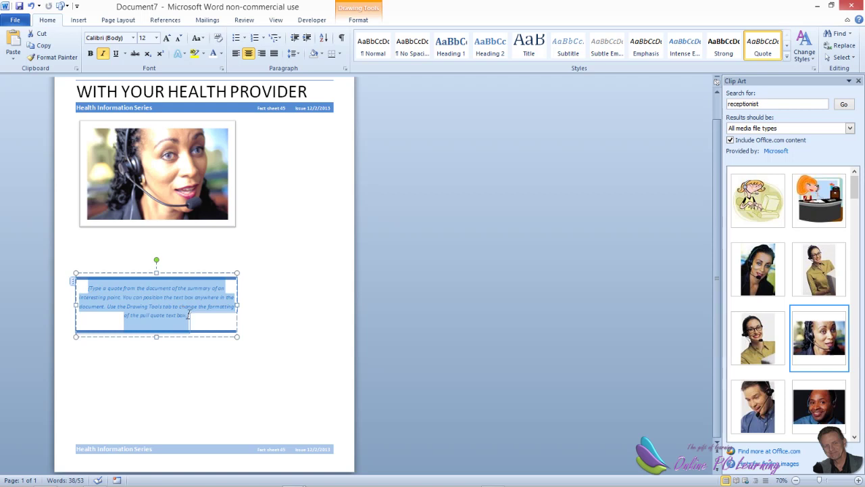
mouse_move(135, 310)
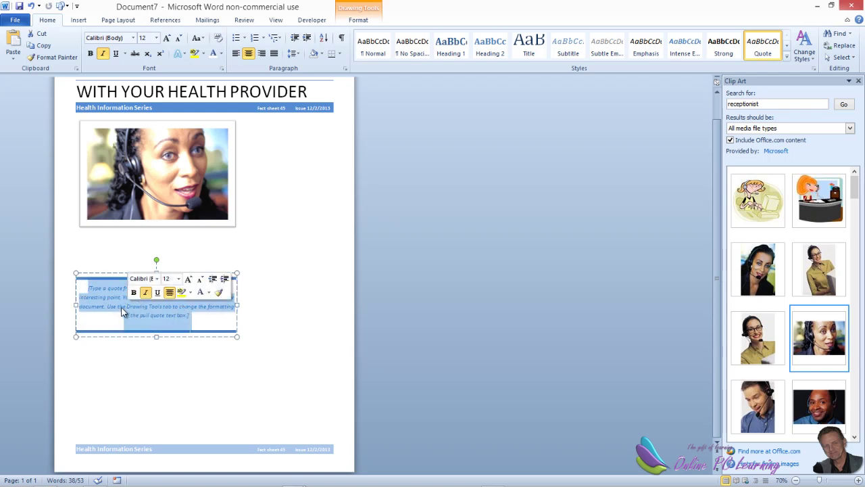
right_click(109, 298)
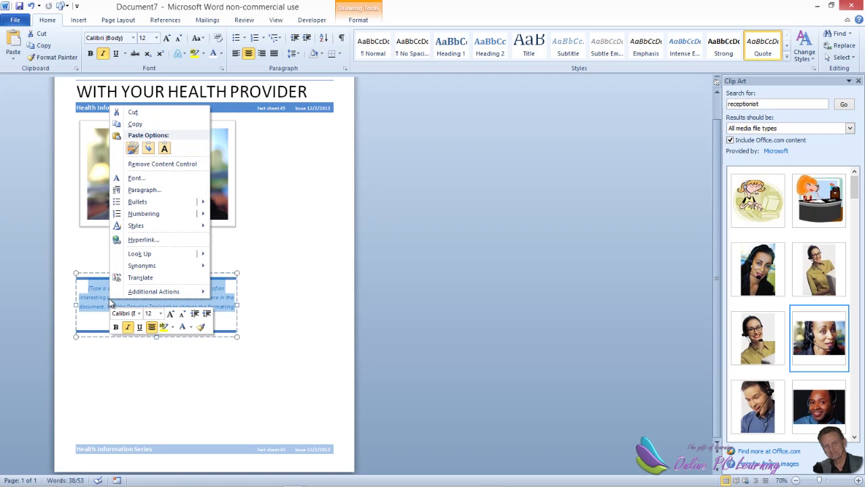
click(165, 147)
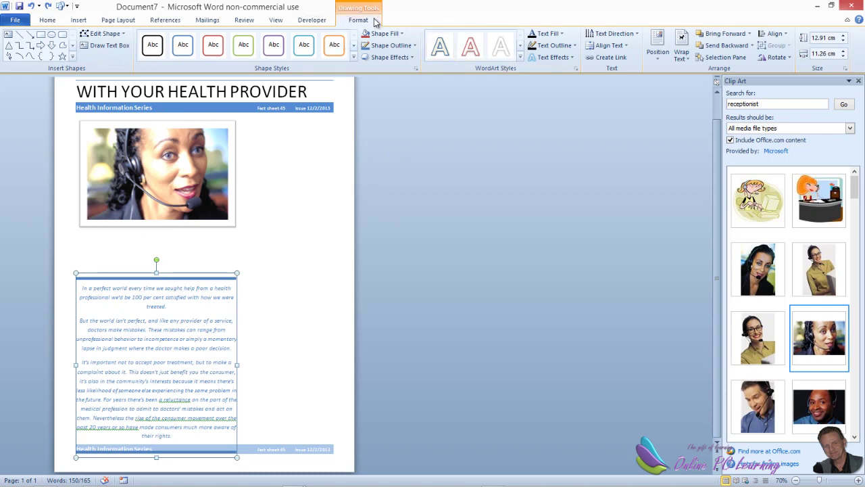
- Set the pull quote text box's wrapping to In Line with Text and deselect the box
click(688, 58)
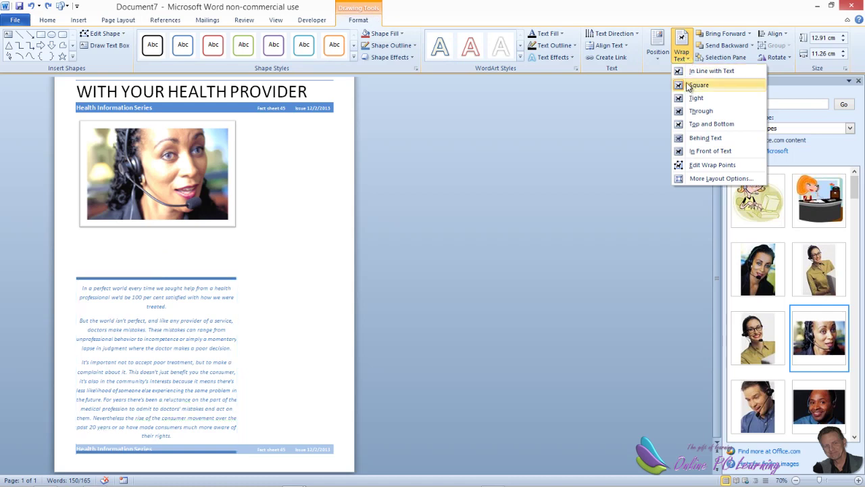
click(703, 72)
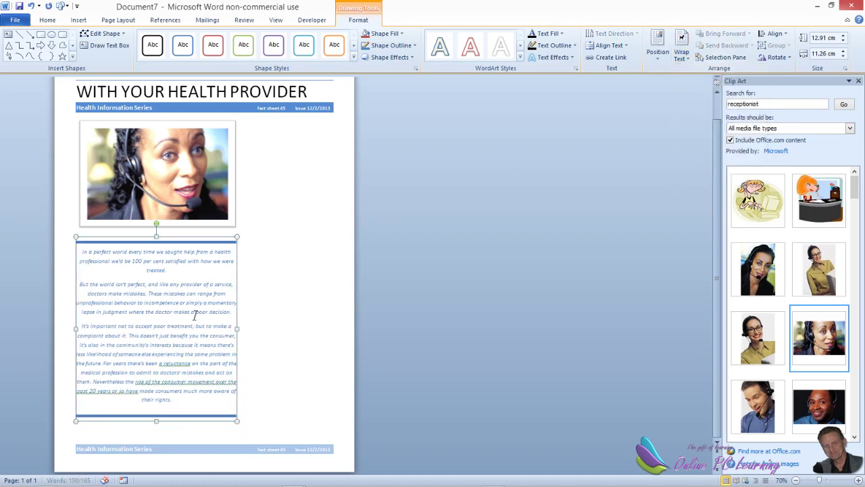
click(194, 232)
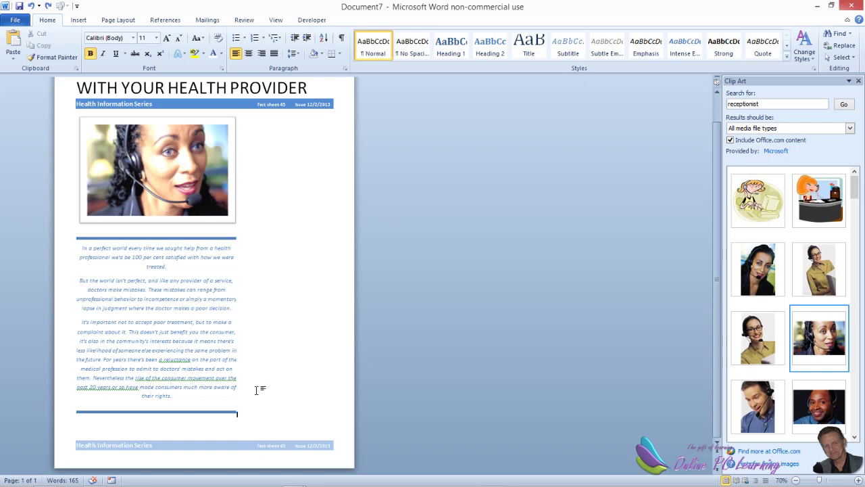
- Delete the empty paragraph under the blue footer line with formatting marks shown, hide the marks again, and close the footer
click(79, 19)
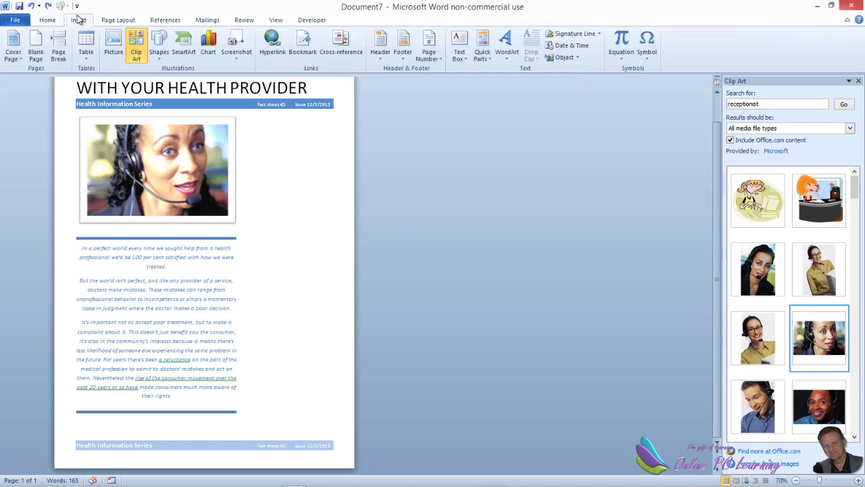
click(404, 53)
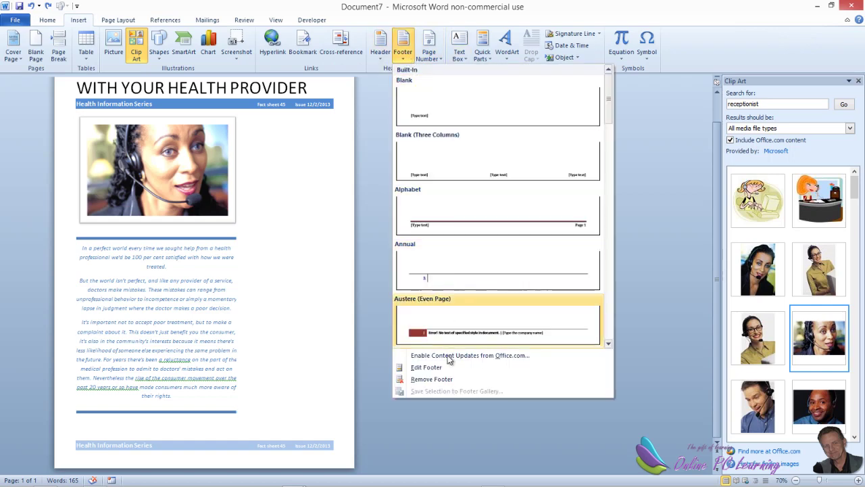
click(444, 367)
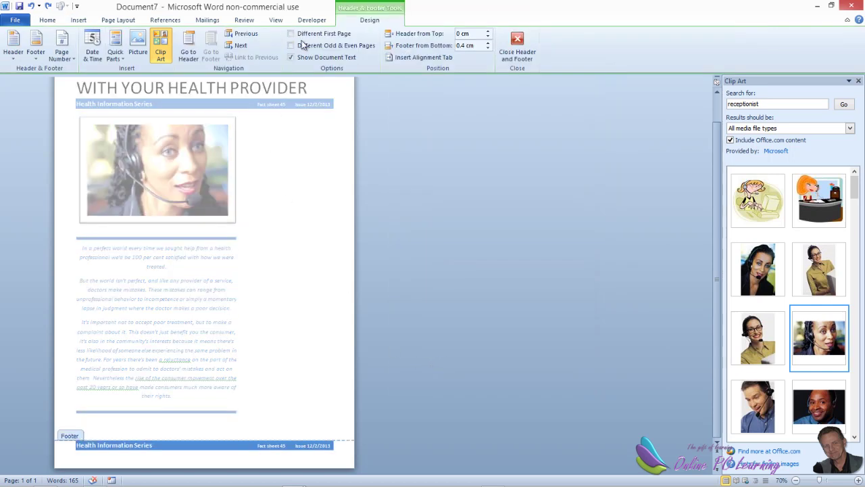
click(52, 22)
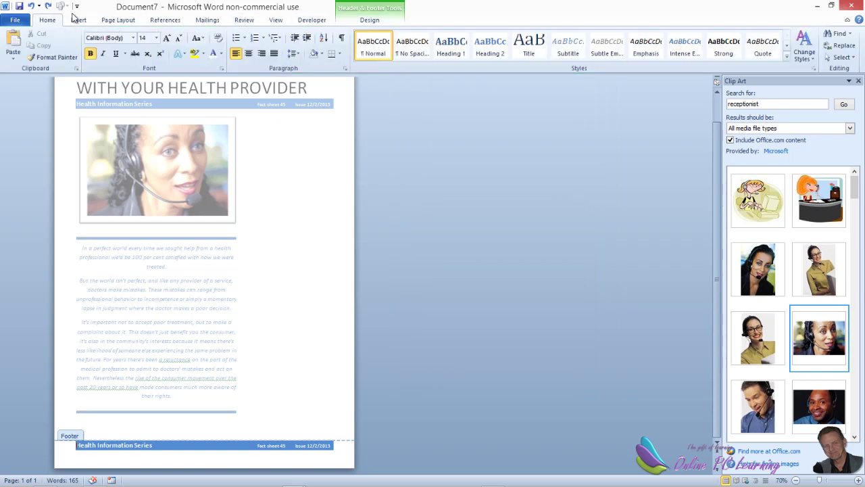
click(342, 39)
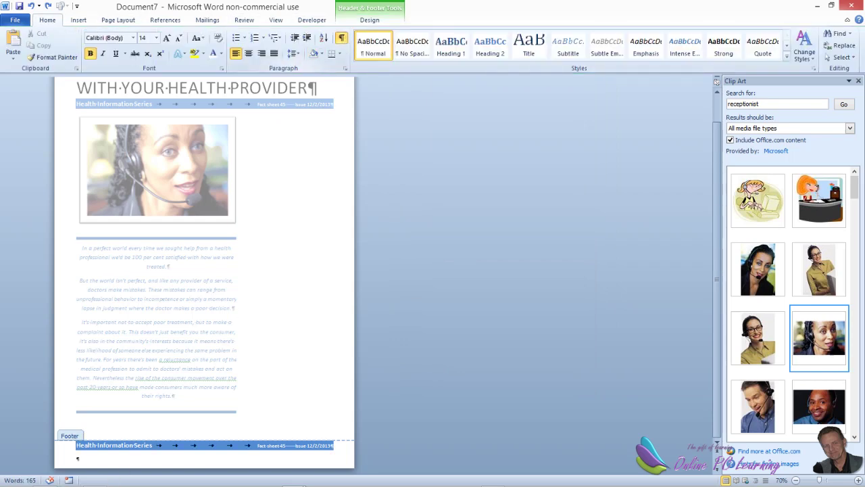
click(77, 457)
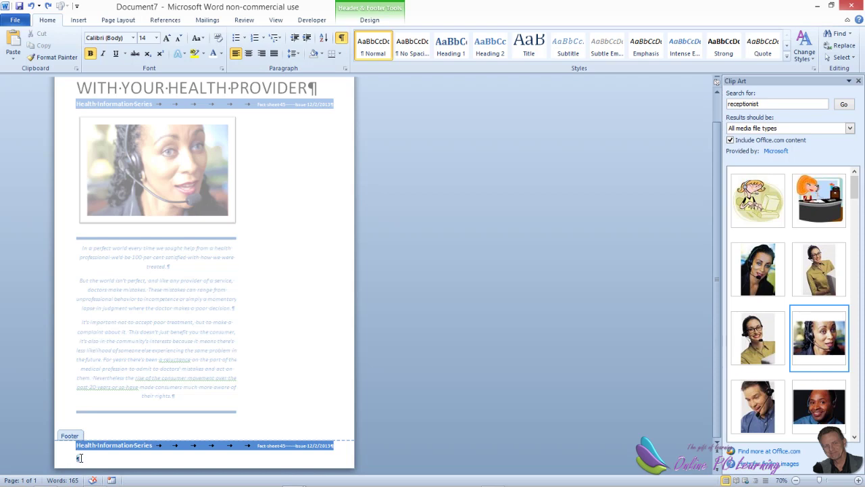
click(78, 459)
key(BackSpace)
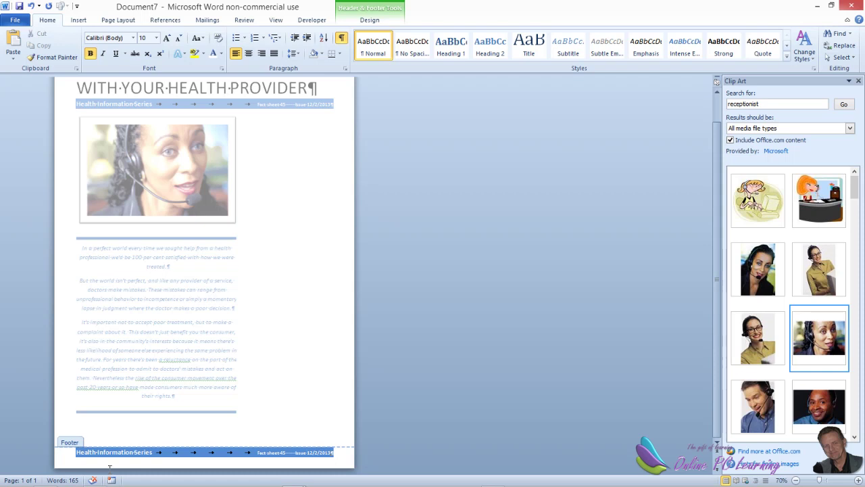
click(342, 37)
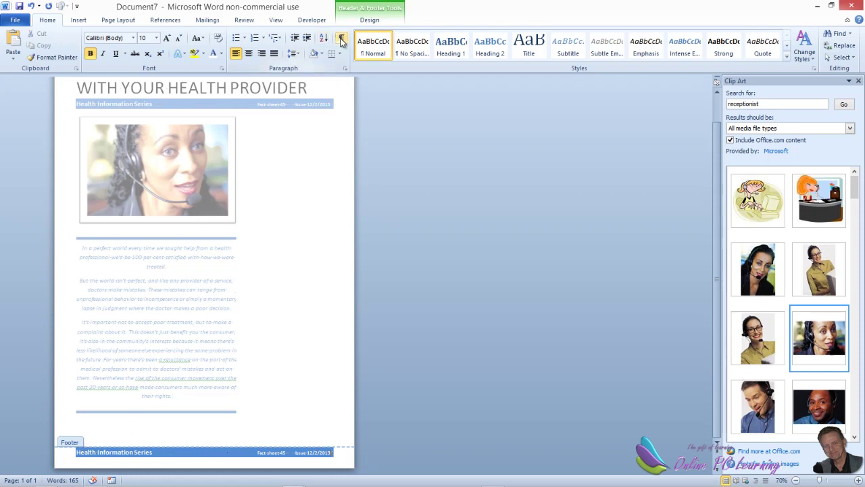
click(379, 19)
click(517, 47)
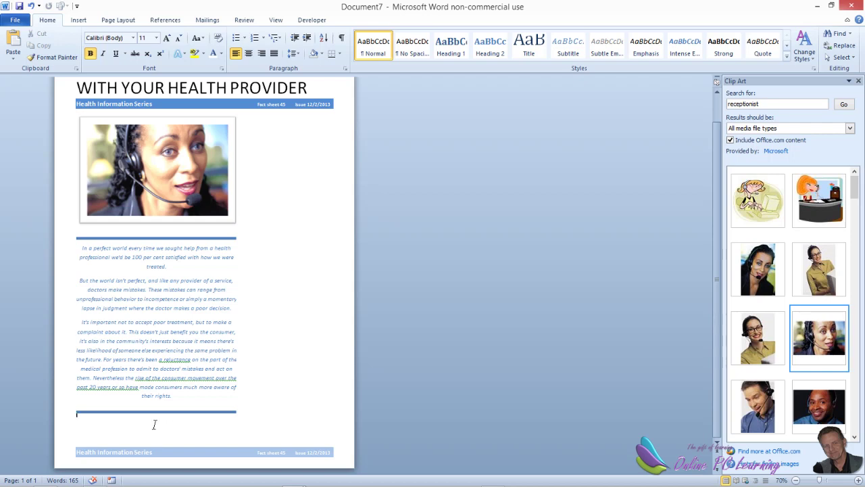
- Draw a text box about 11.26 cm wide and 2.2 cm high between the pull quote and the footer and paste in the copied contact details
click(78, 20)
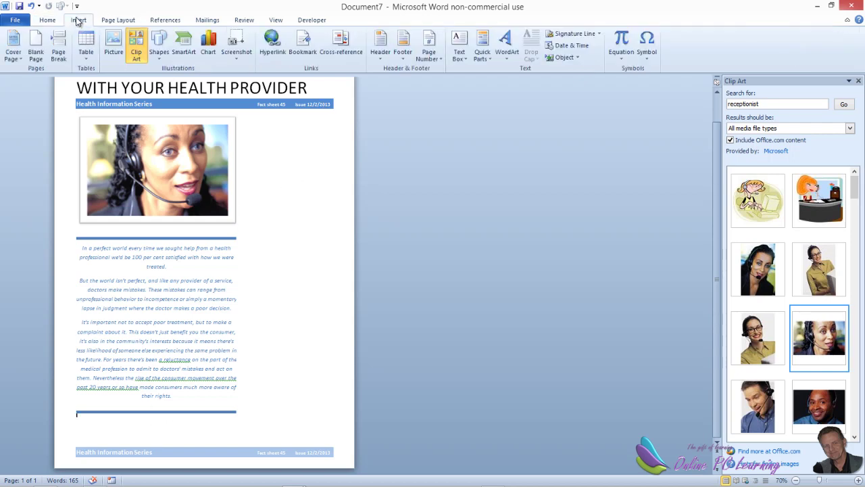
click(459, 49)
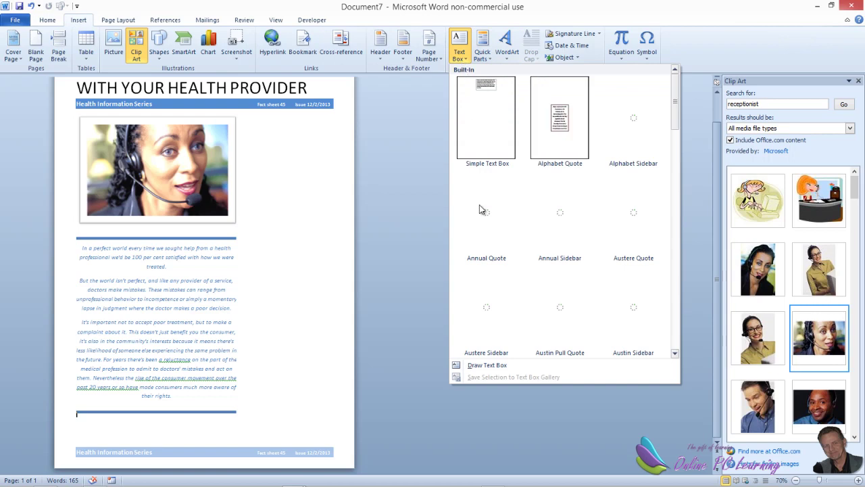
click(487, 364)
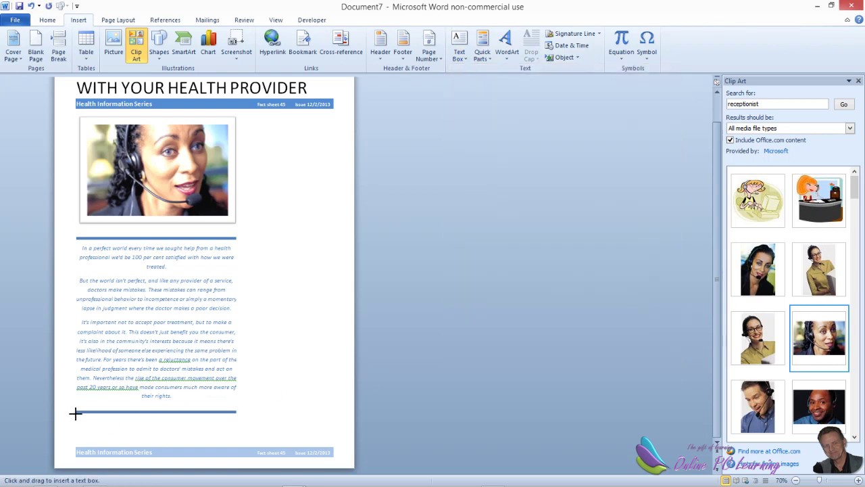
mouse_move(75, 413)
mouse_down()
mouse_move(147, 437)
mouse_move(237, 445)
mouse_up()
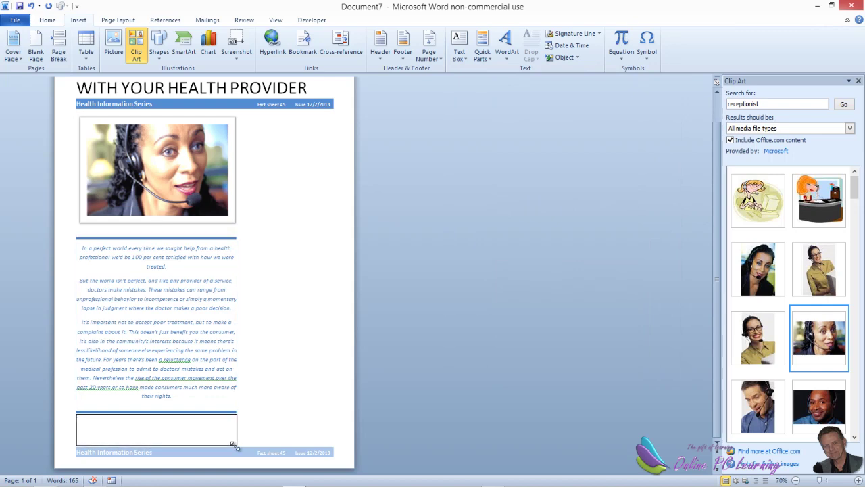
right_click(144, 430)
click(199, 291)
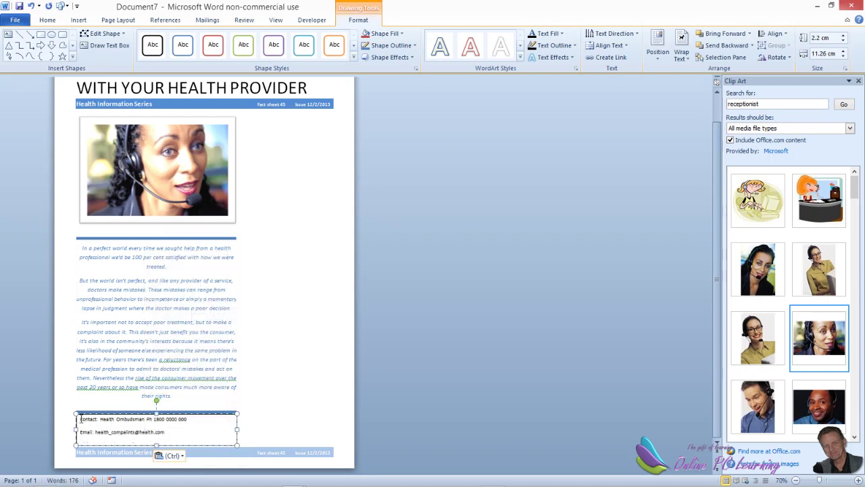
- Set the contact details' line spacing to 1.0 and remove the space after each paragraph
drag(90, 422, 156, 448)
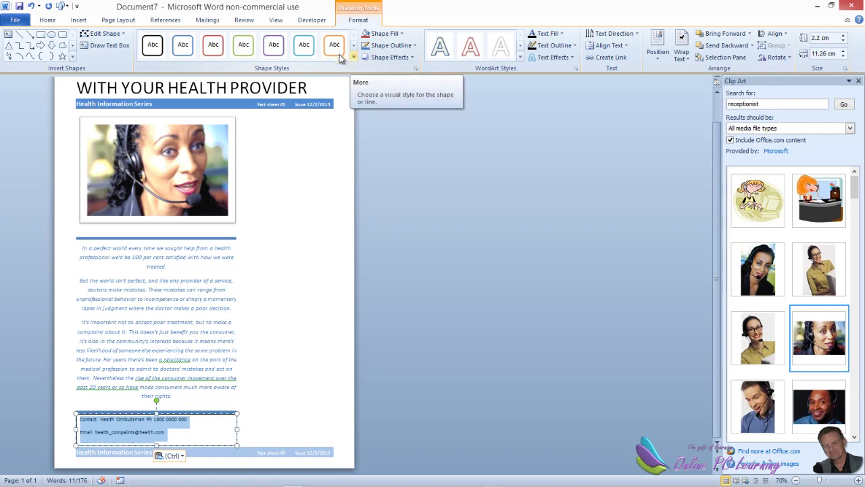
click(47, 20)
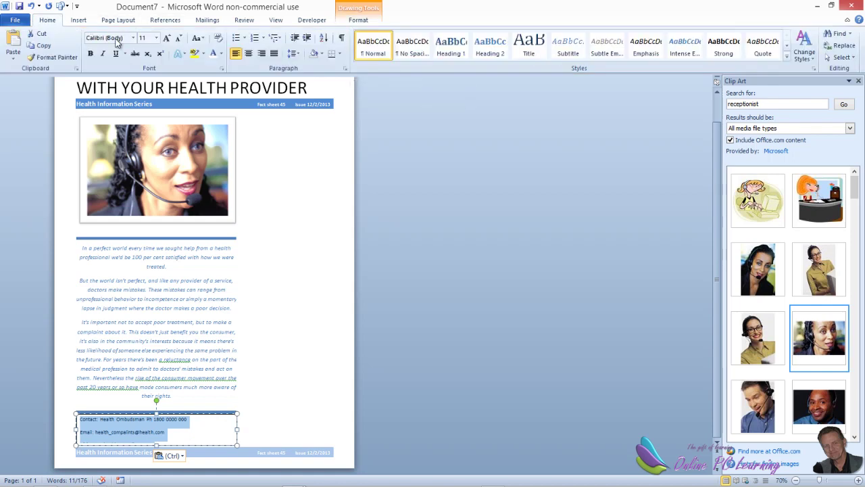
click(297, 56)
click(298, 68)
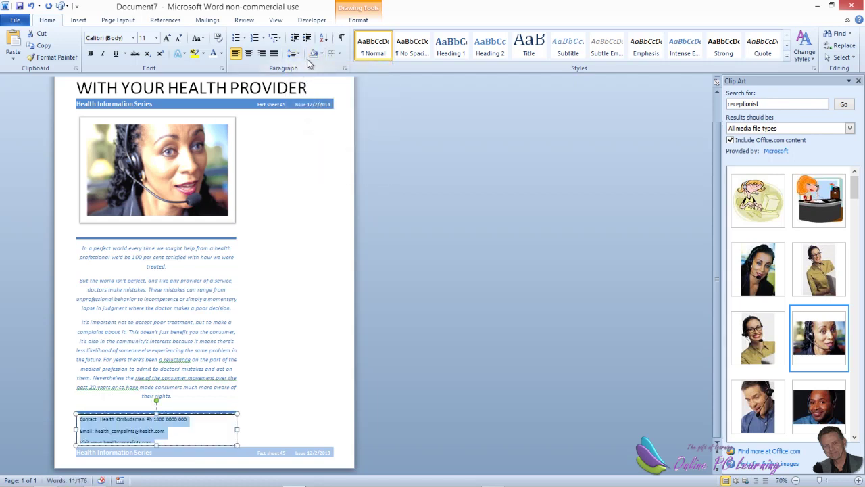
click(321, 55)
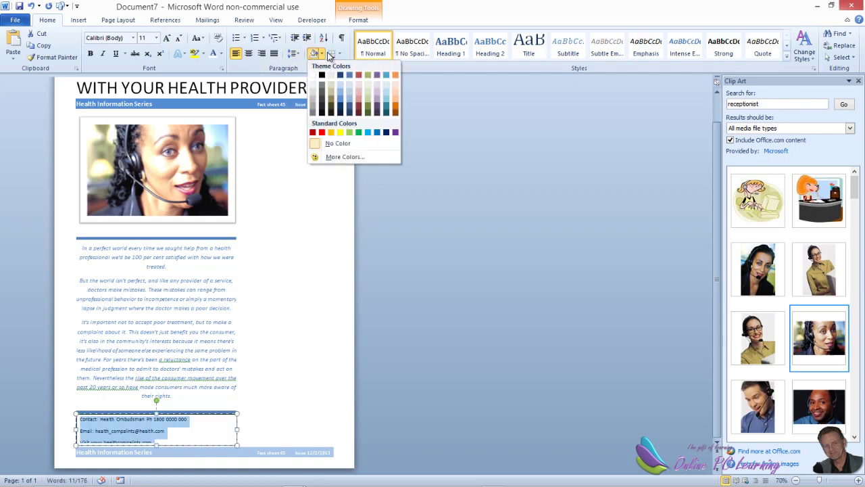
click(296, 55)
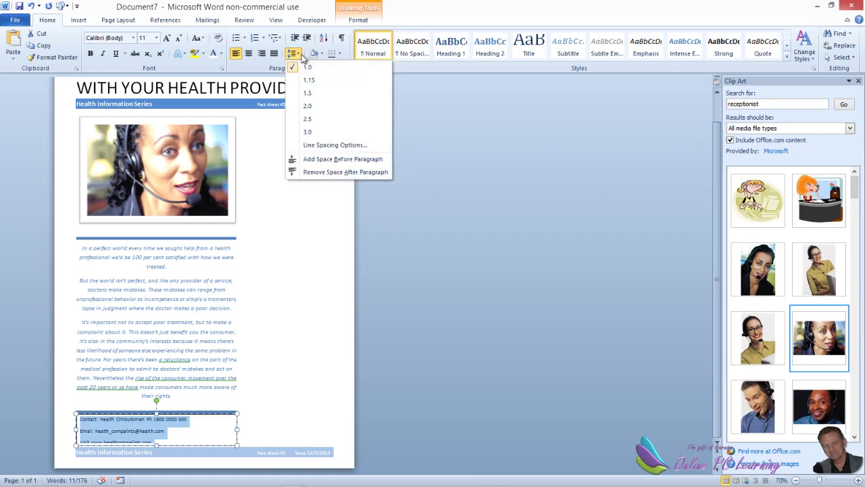
click(318, 173)
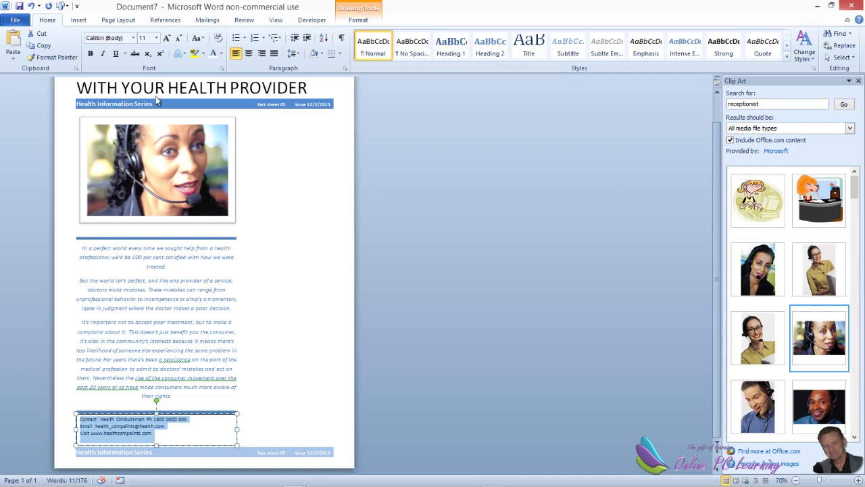
- Centre the contact details and format them in red, bold italic text, with the text box deselected
click(250, 53)
click(222, 54)
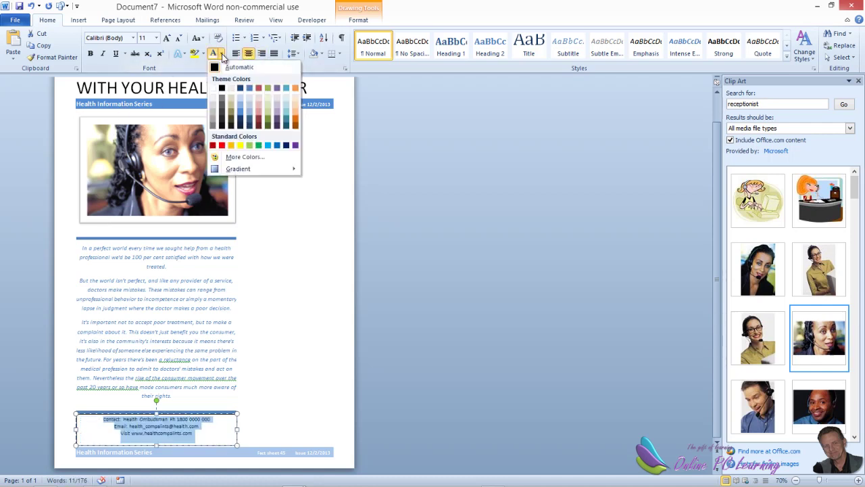
click(222, 145)
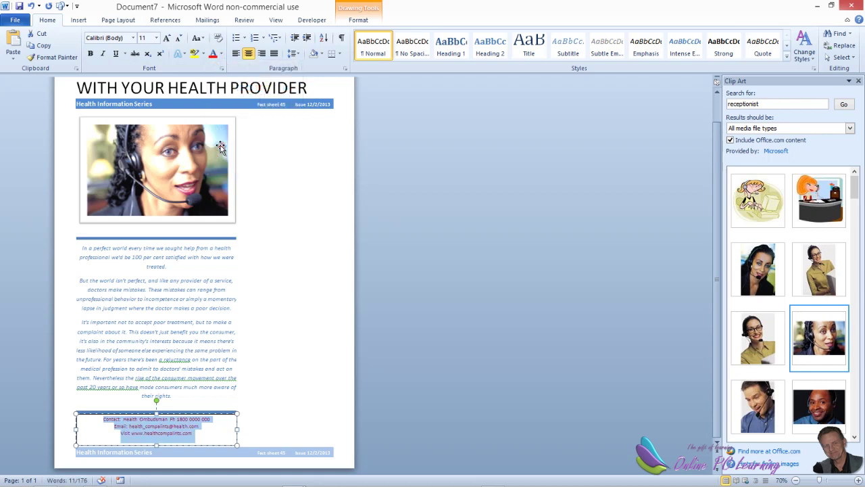
click(95, 54)
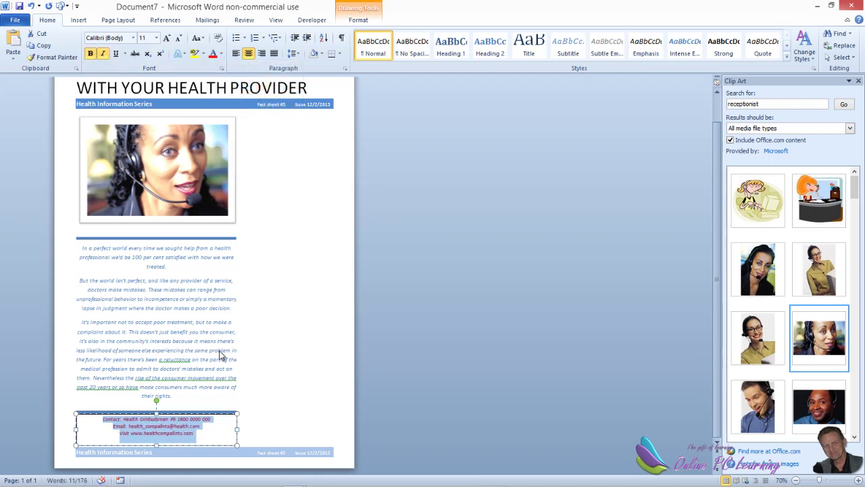
click(279, 376)
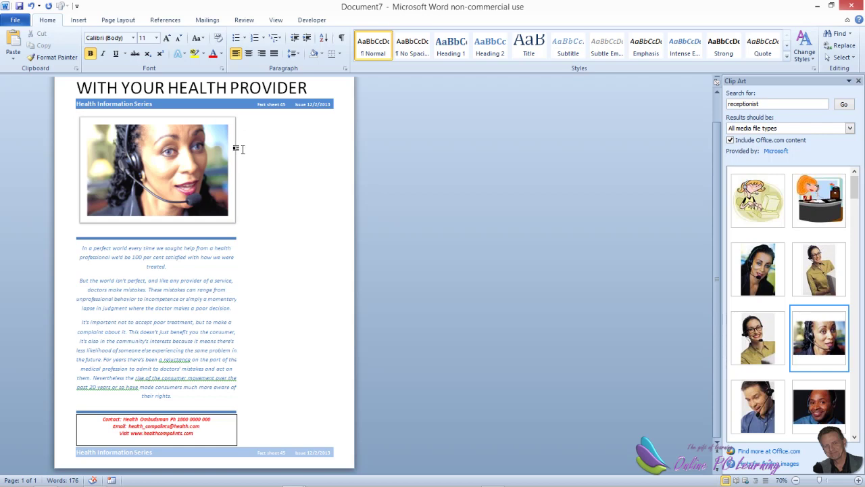
- Search the clip art for "write" and insert the photo of the woman writing in front of bookshelves
scroll(242, 149, up, 1)
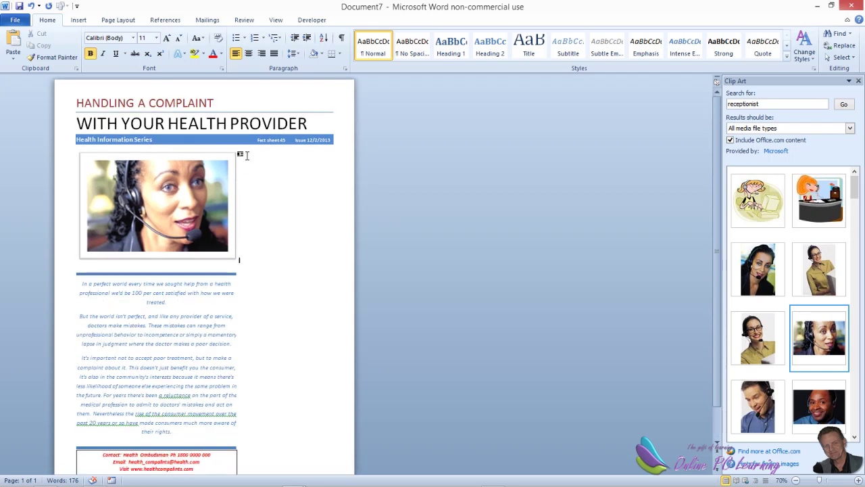
click(764, 105)
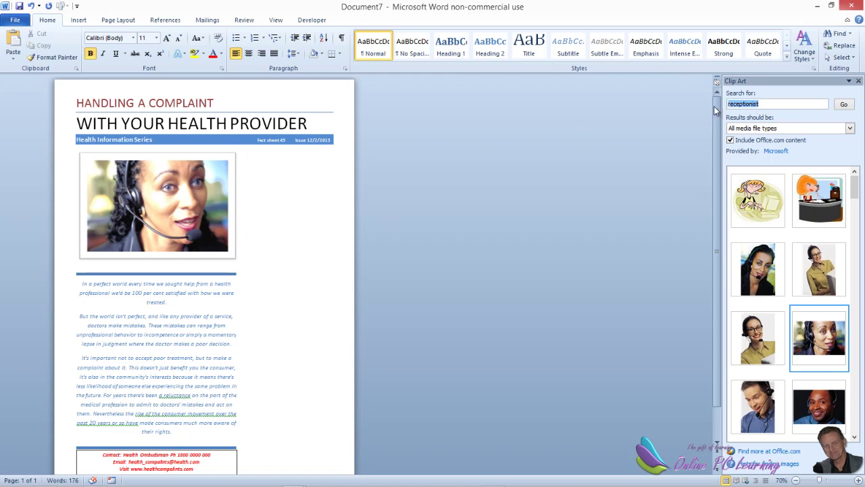
text(write)
key(Return)
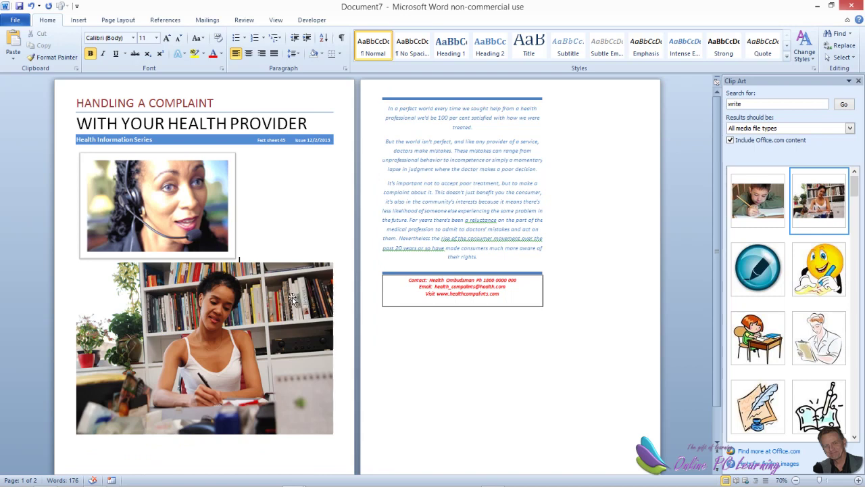
- Shrink the writing photo to about 7.81 cm wide by 5.23 cm high and apply the white matte frame picture style
click(292, 299)
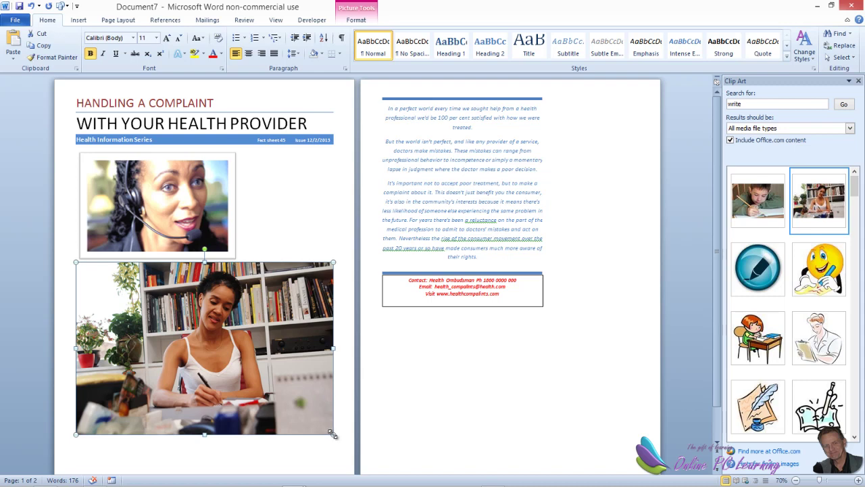
drag(333, 434, 188, 337)
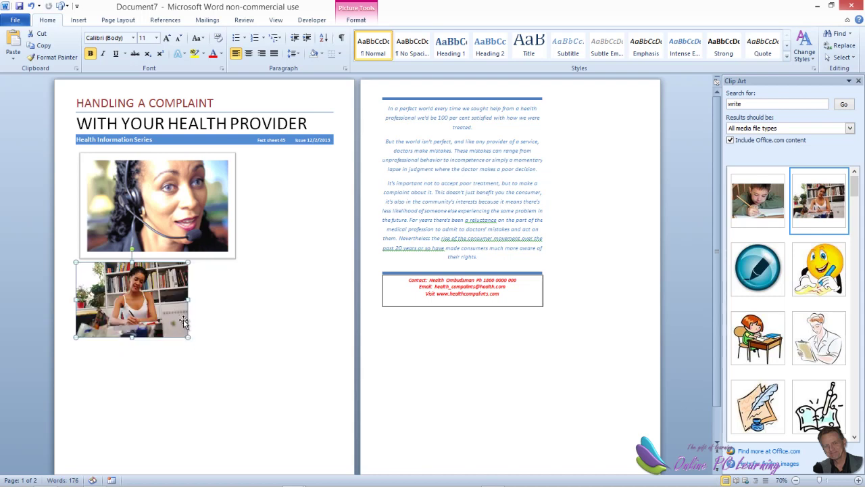
click(356, 21)
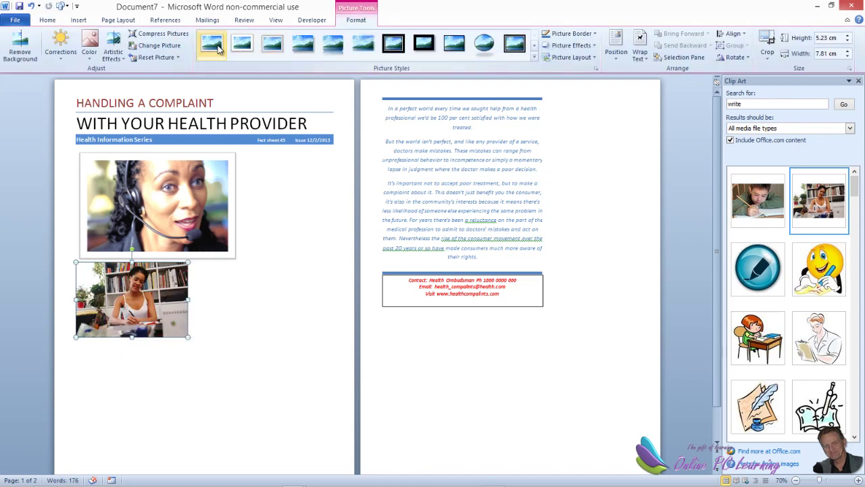
click(534, 57)
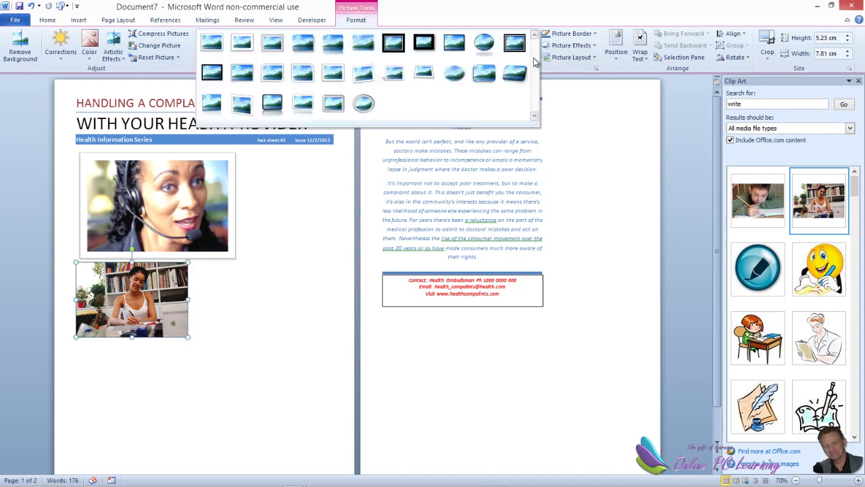
click(241, 45)
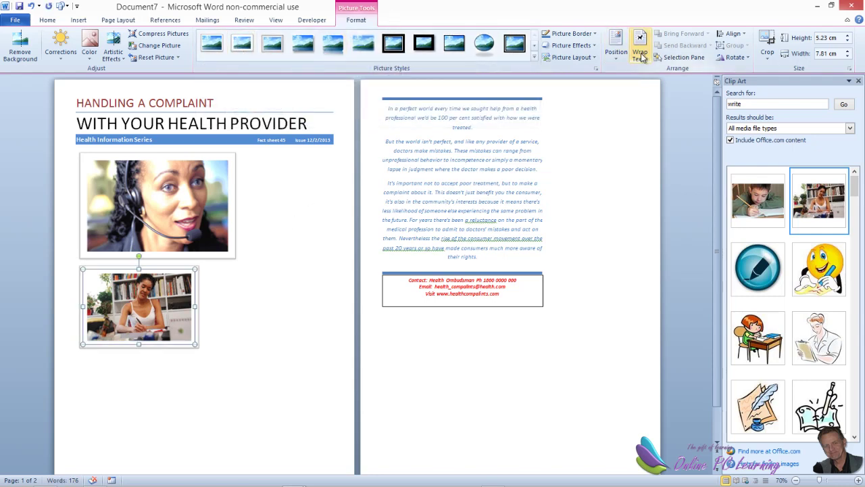
- Set the writing photo's text wrapping to Tight and move it to the right of the receptionist photo
click(641, 56)
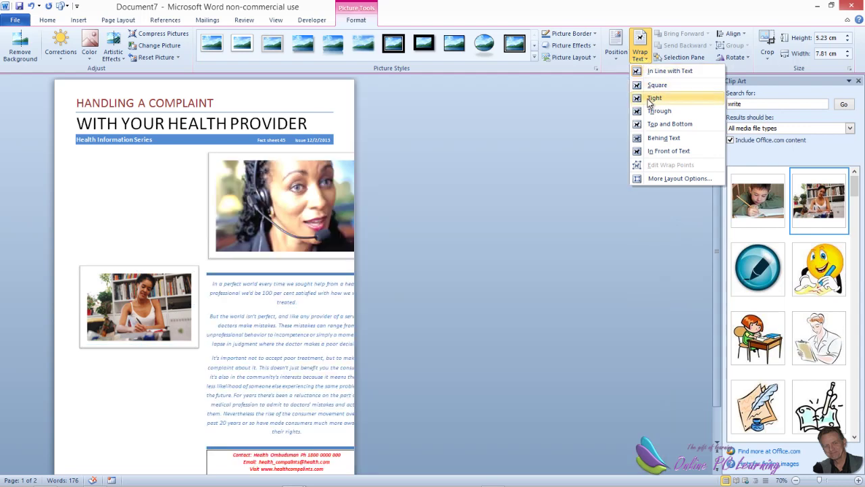
click(652, 98)
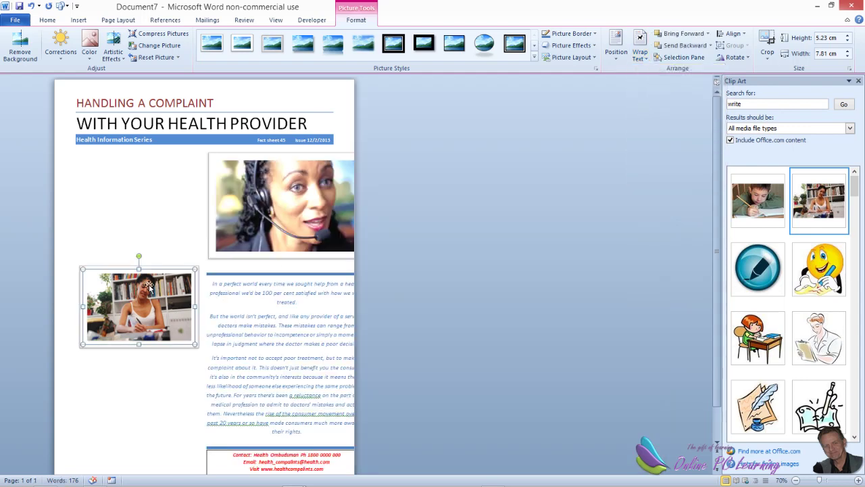
drag(150, 272, 379, 166)
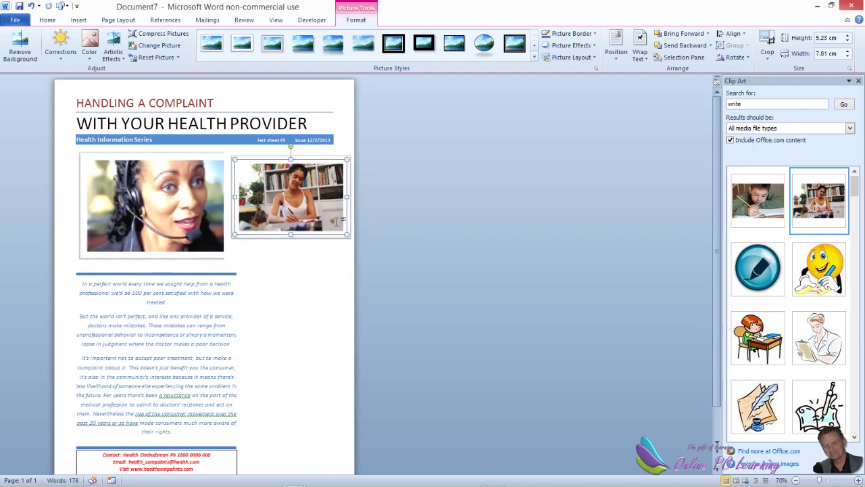
click(281, 276)
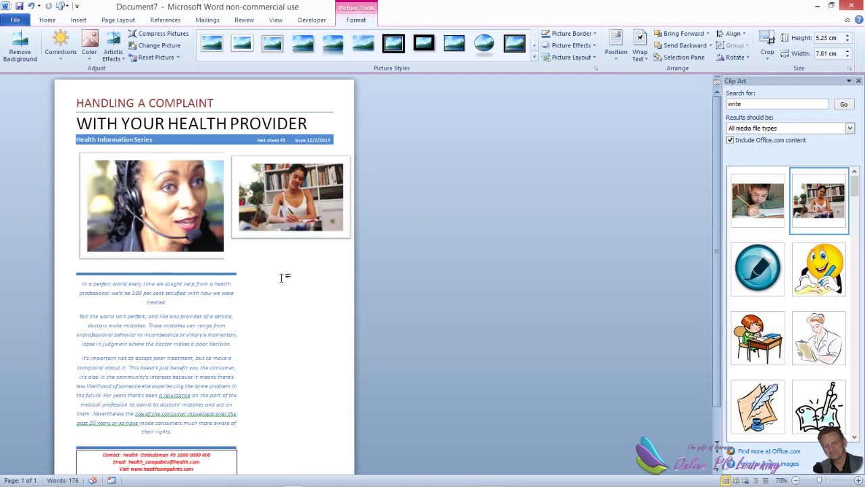
- Reduce the writing photo to about 7.2 cm wide and the receptionist photo to about 9.99 cm wide
click(296, 161)
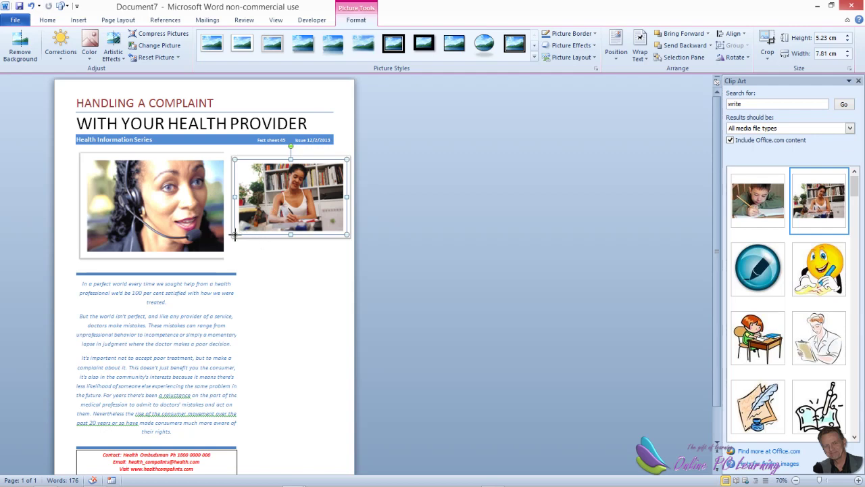
drag(236, 232, 242, 228)
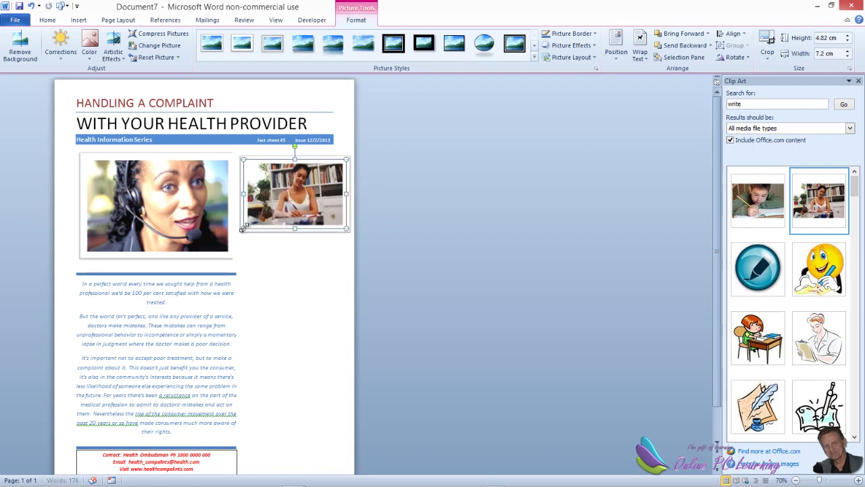
click(259, 257)
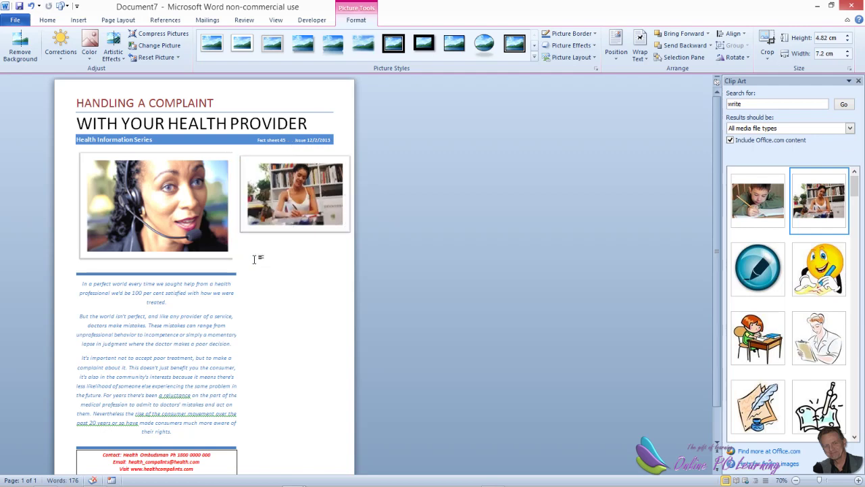
click(199, 223)
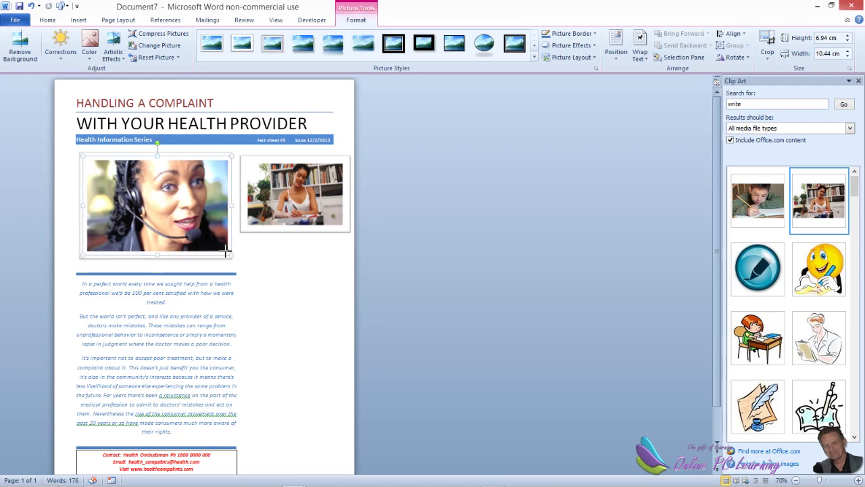
drag(226, 251, 226, 252)
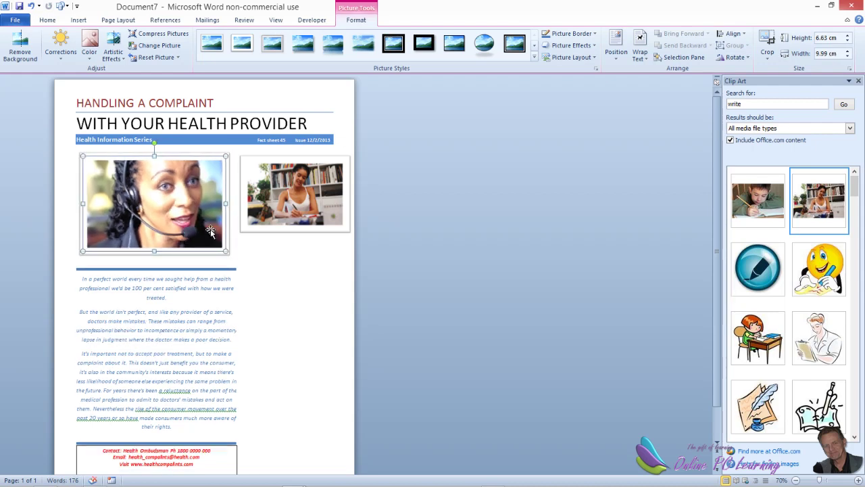
- Narrow the pull quote and the contact text box so their right edges line up with the receptionist photo's frame
click(238, 277)
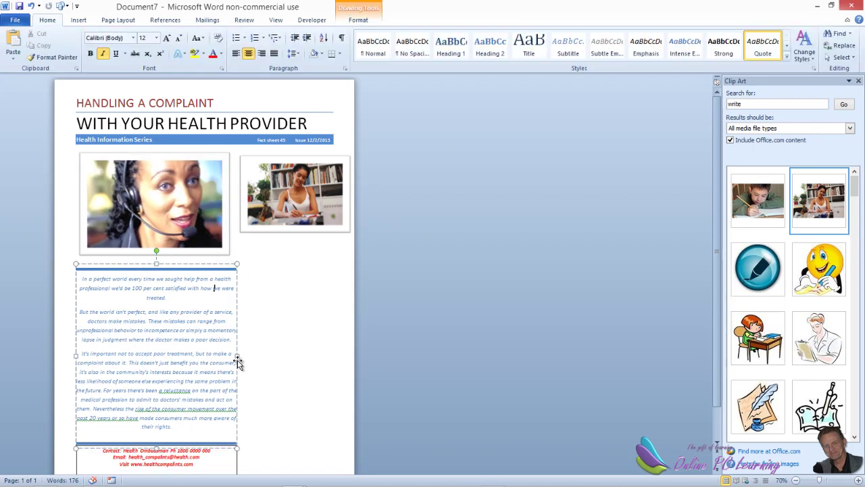
drag(234, 354, 231, 352)
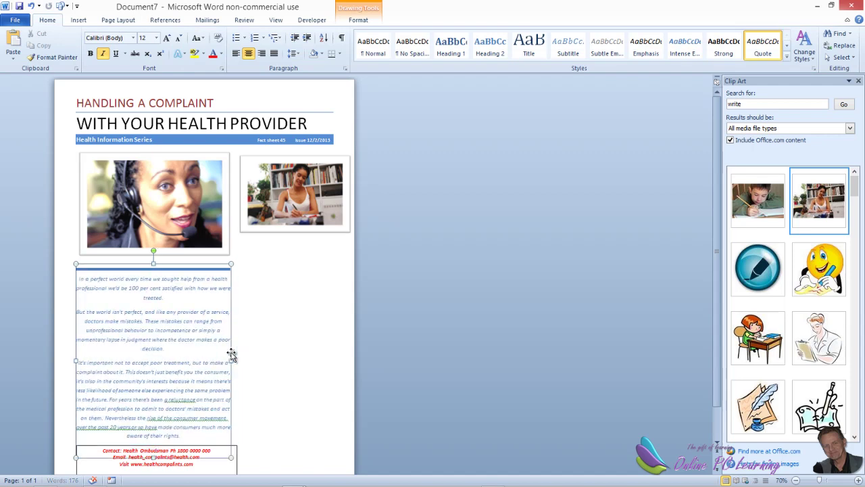
scroll(250, 422, down, 1)
click(217, 432)
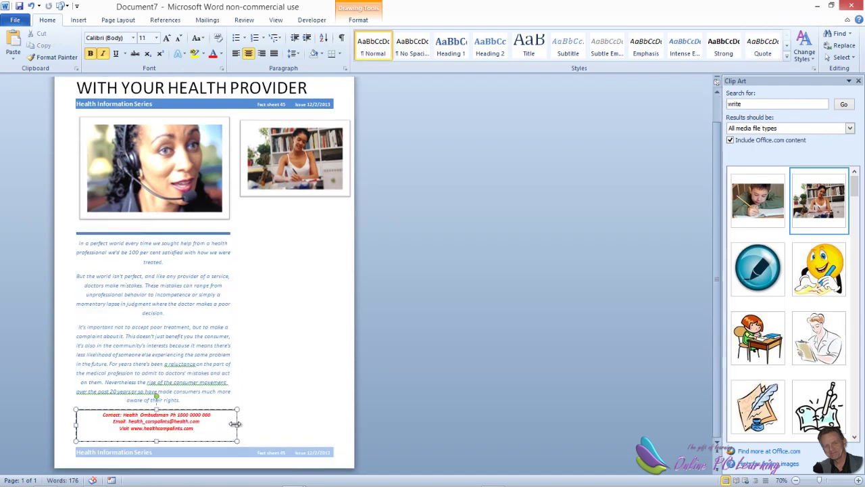
drag(232, 422, 231, 423)
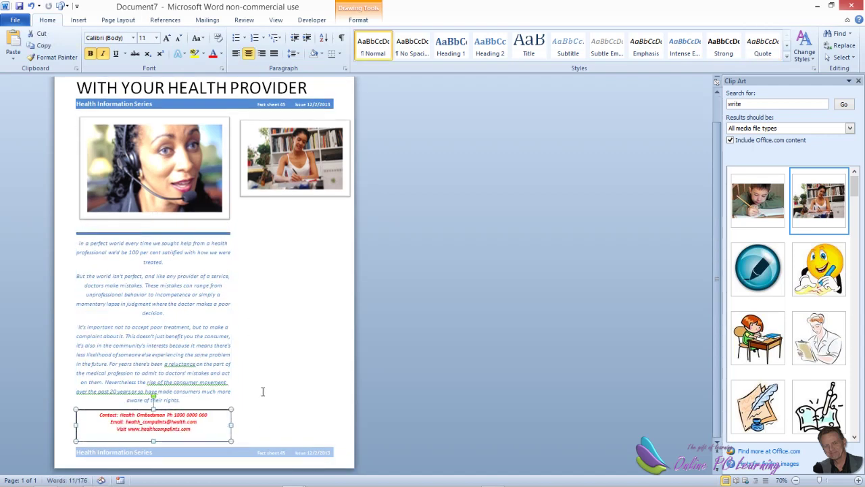
- Shift the writing photo slightly closer to the receptionist photo and make it a little smaller
click(293, 276)
scroll(294, 270, up, 1)
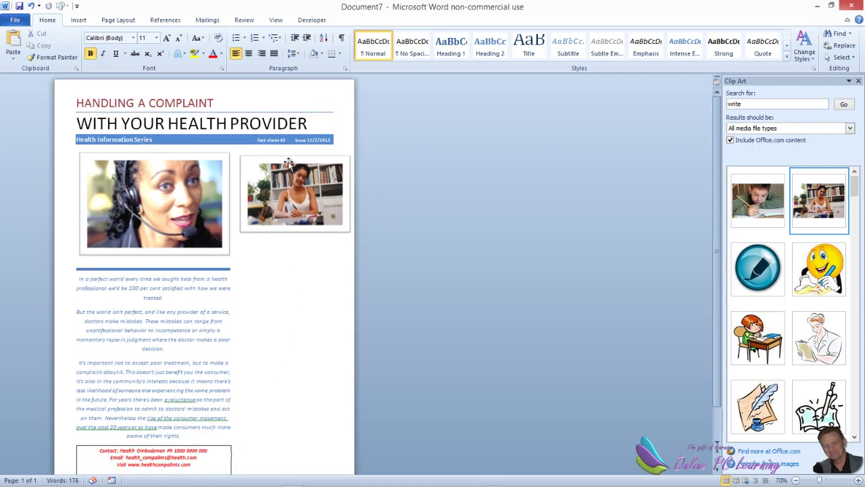
drag(289, 163, 285, 160)
- Draw a rectangle below the writing photo down to the footer, about 17.33 cm high and 7.09 cm wide
scroll(284, 160, down, 1)
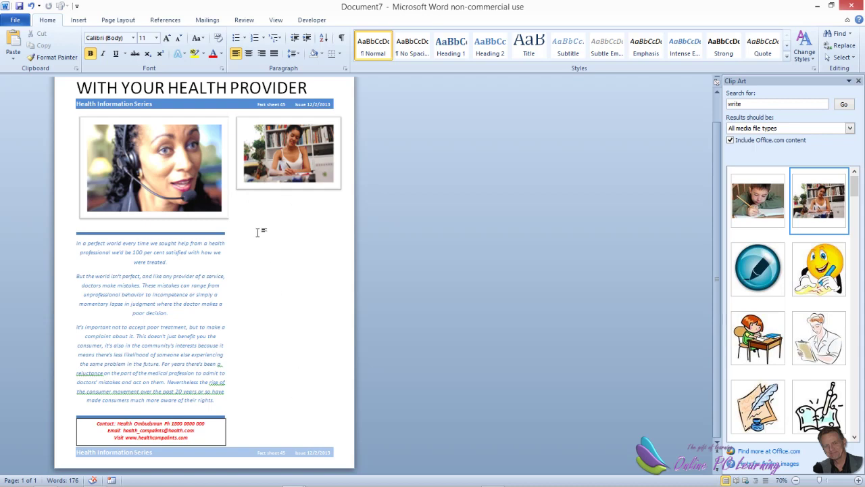
click(78, 21)
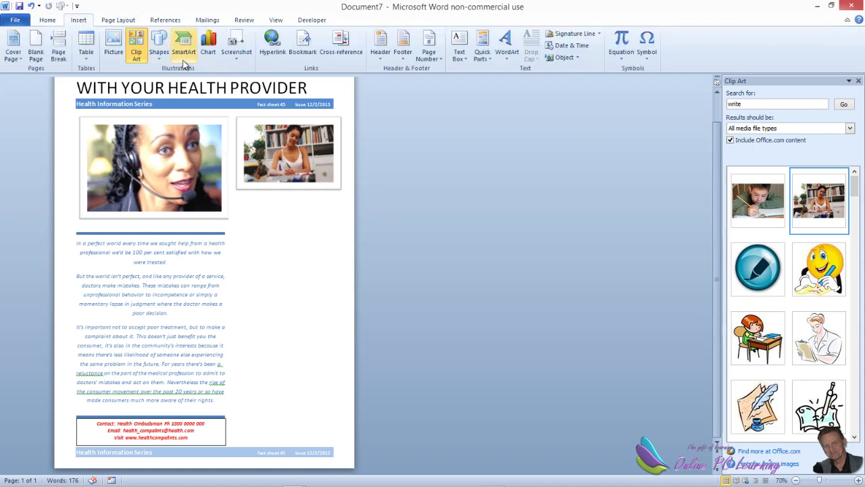
click(158, 48)
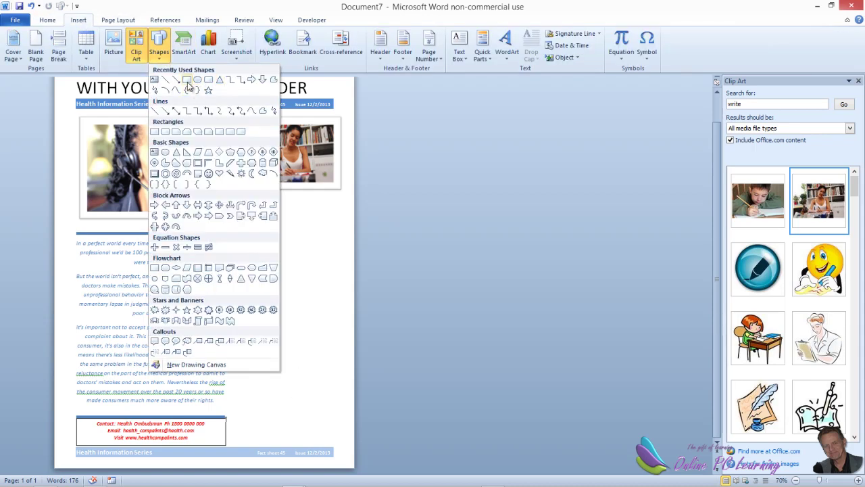
click(187, 81)
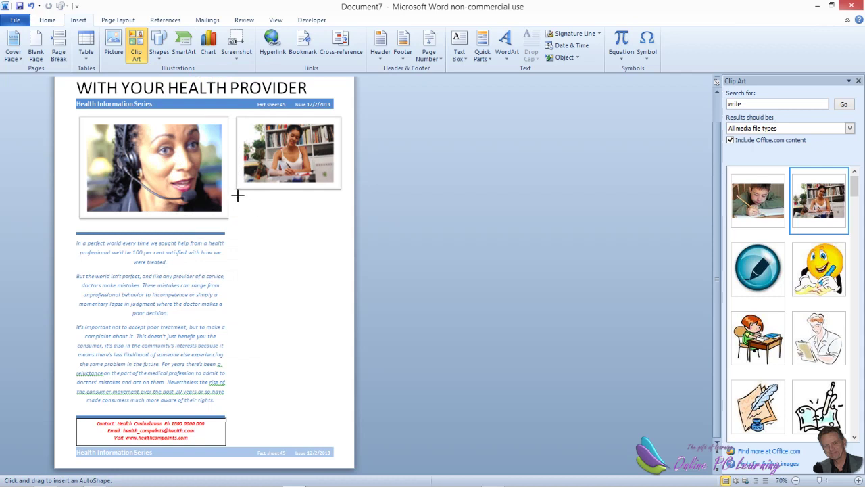
mouse_move(236, 194)
mouse_down()
mouse_move(302, 278)
mouse_move(332, 441)
mouse_up()
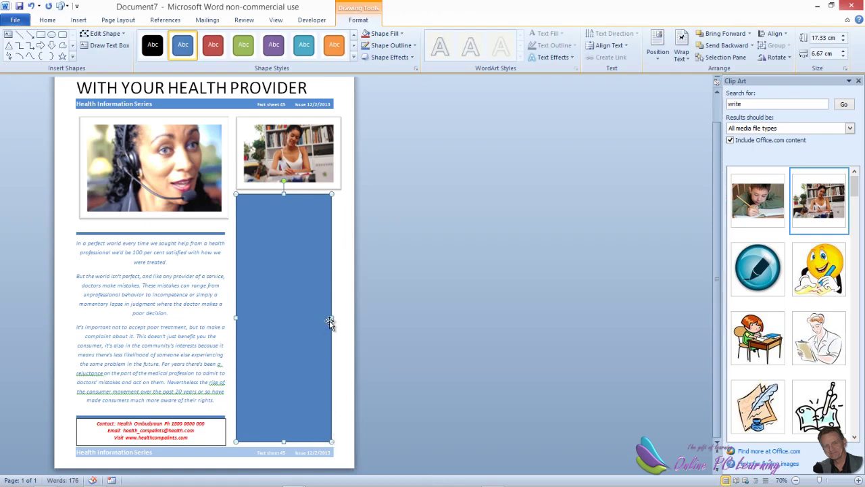
drag(332, 317, 338, 317)
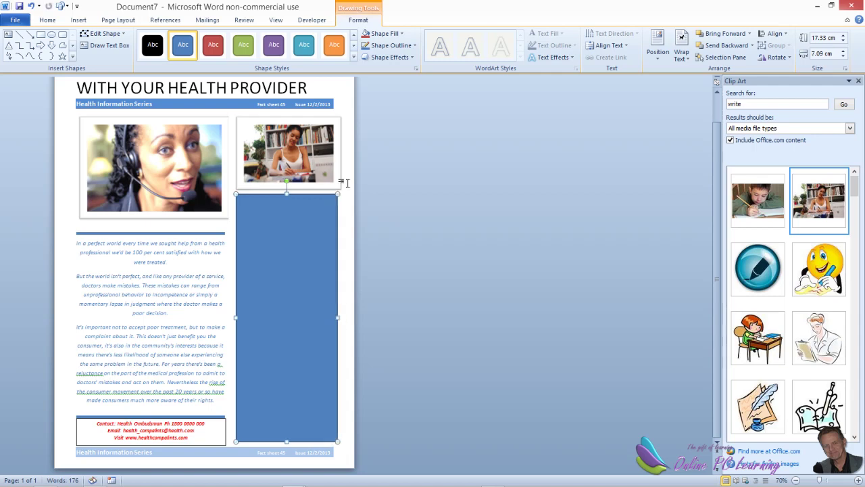
- Apply the glossy aqua shape style from the last row of the gallery to the rectangle
click(353, 56)
click(306, 195)
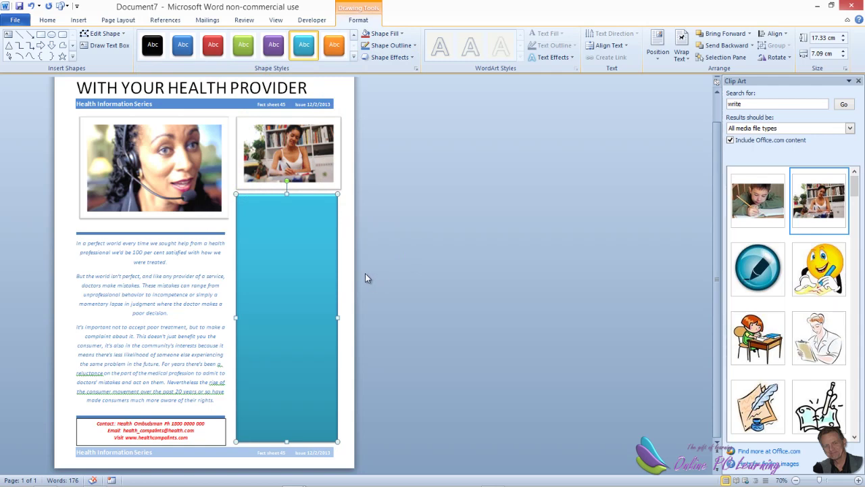
scroll(227, 162, up, 1)
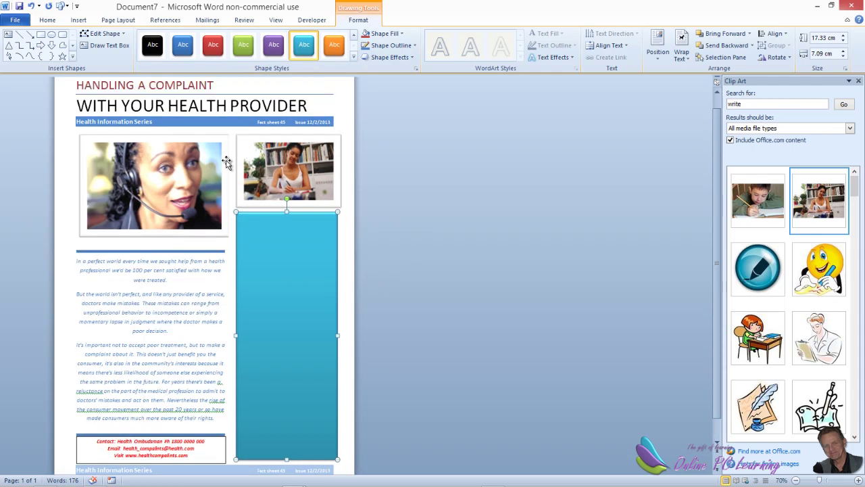
- Turn the rectangle into a text container and paste the copied "Your rights" text into it with source formatting
right_click(273, 244)
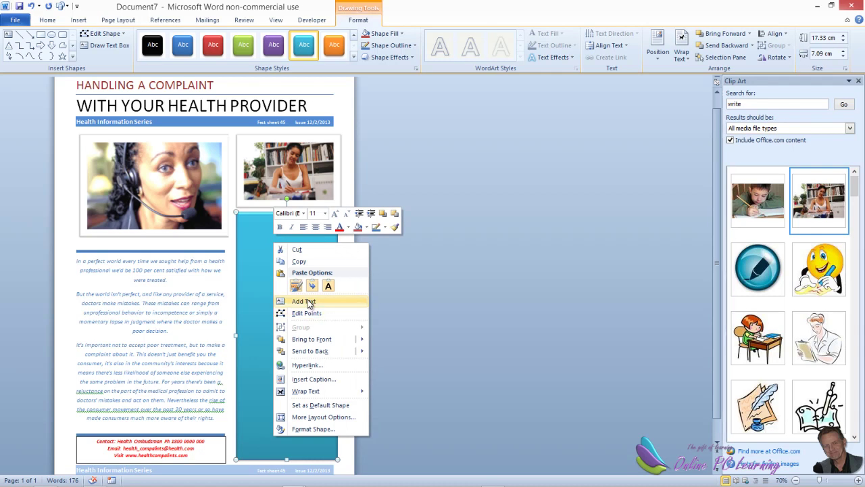
click(307, 302)
right_click(270, 238)
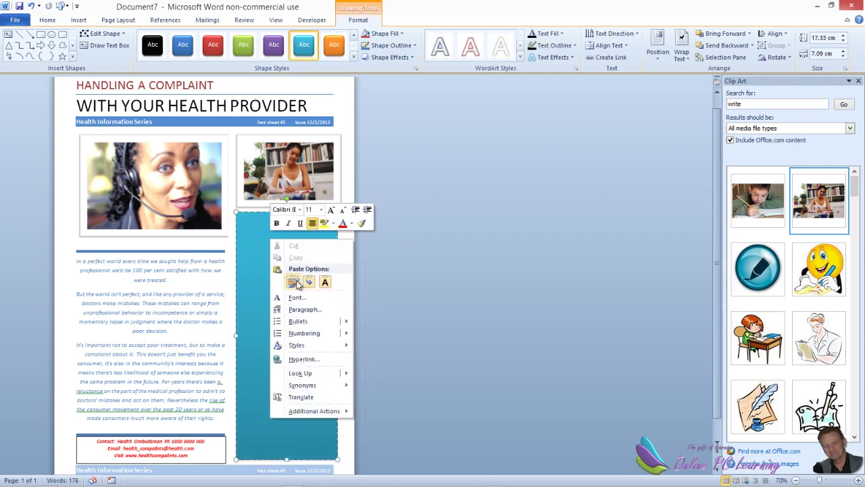
click(294, 282)
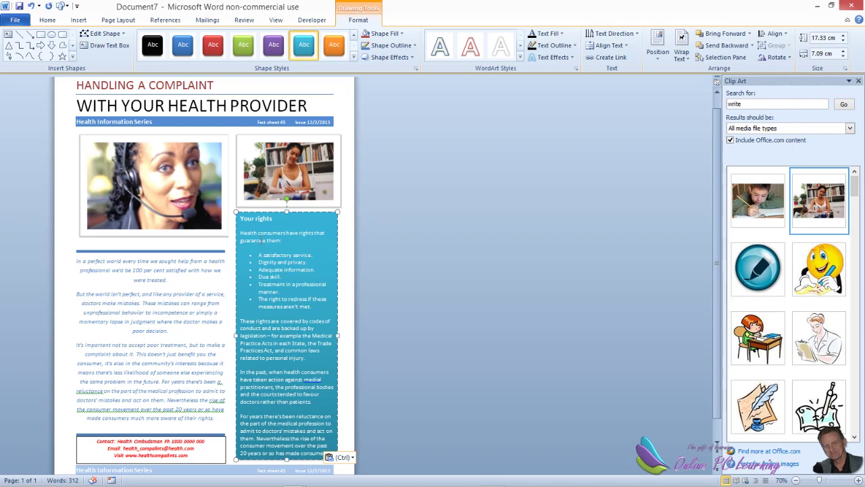
click(343, 115)
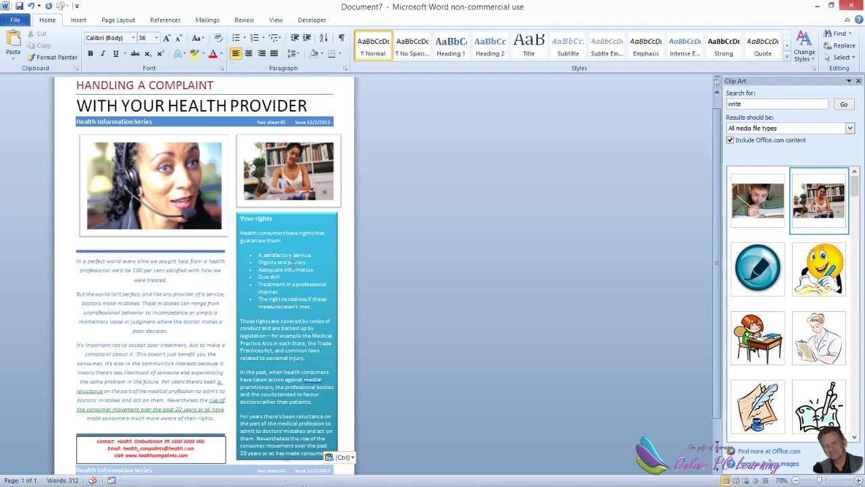
- Apply the glossy blue shape style from the last row of the gallery to the "Your rights" rectangle
click(325, 220)
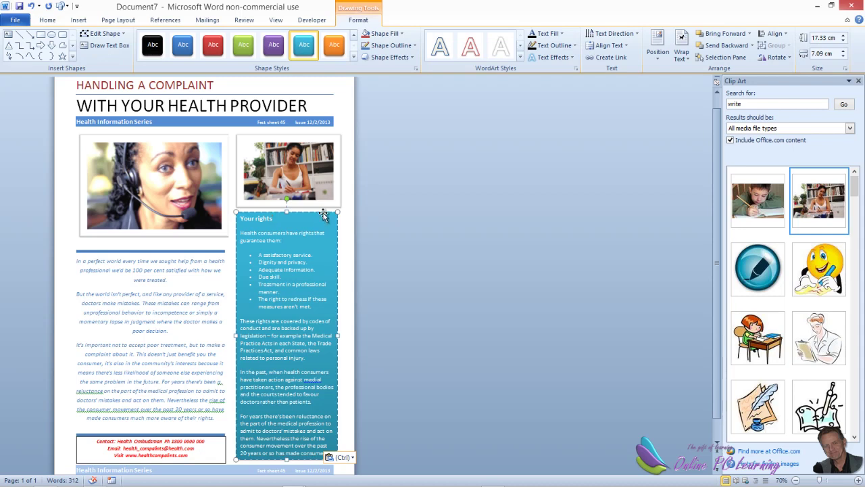
click(324, 215)
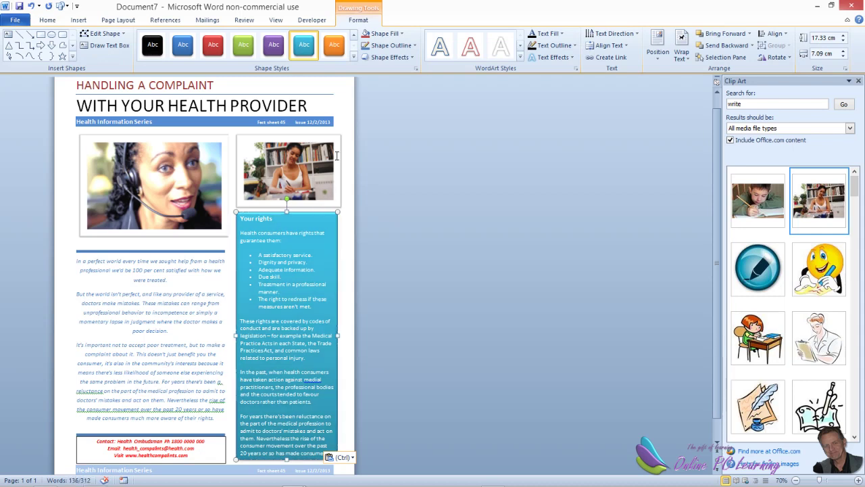
click(353, 58)
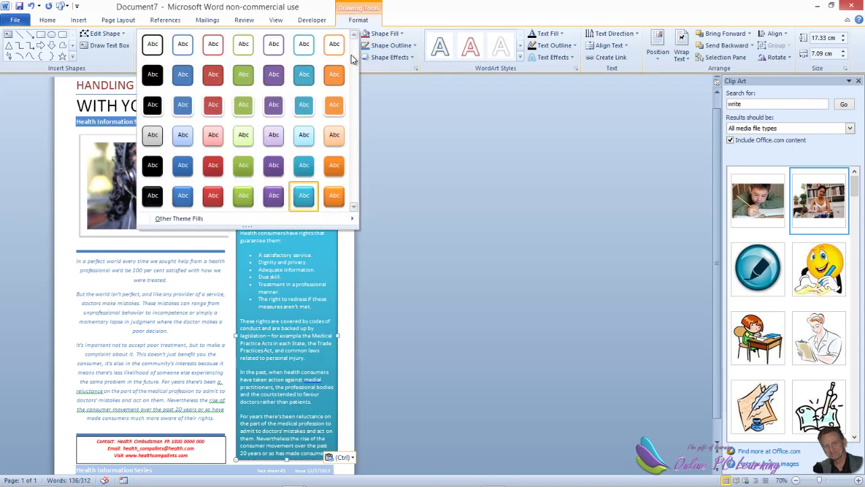
click(191, 194)
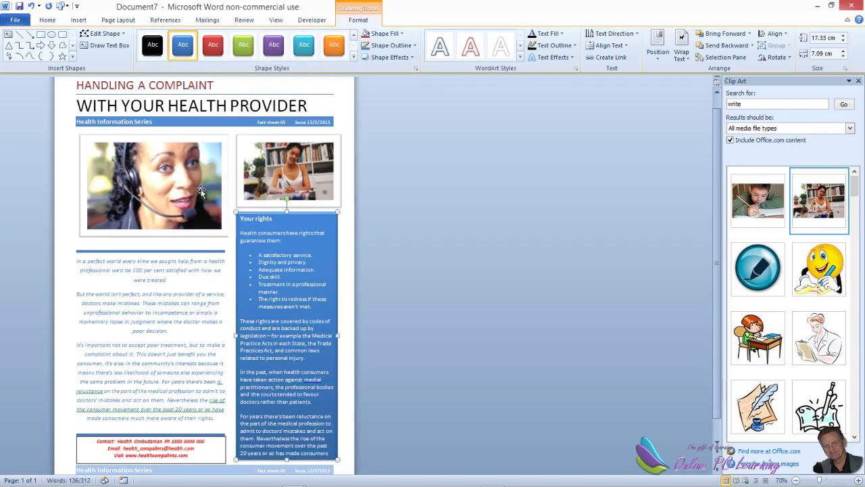
- Review the finished page layout, and view factsheet standard.docx for comparison
scroll(359, 278, down, 1)
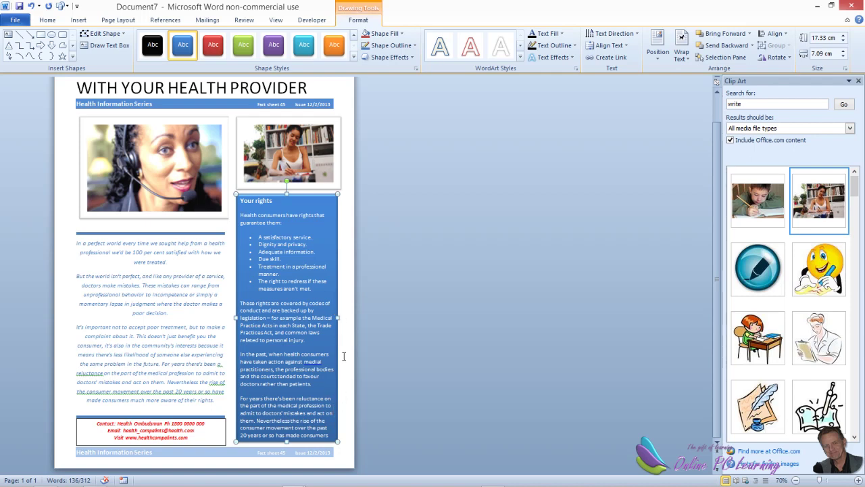
click(487, 226)
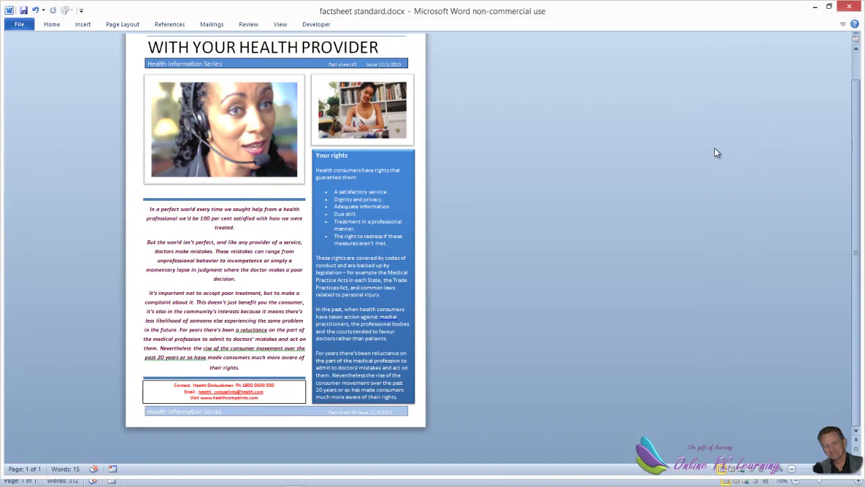
scroll(715, 149, up, 2)
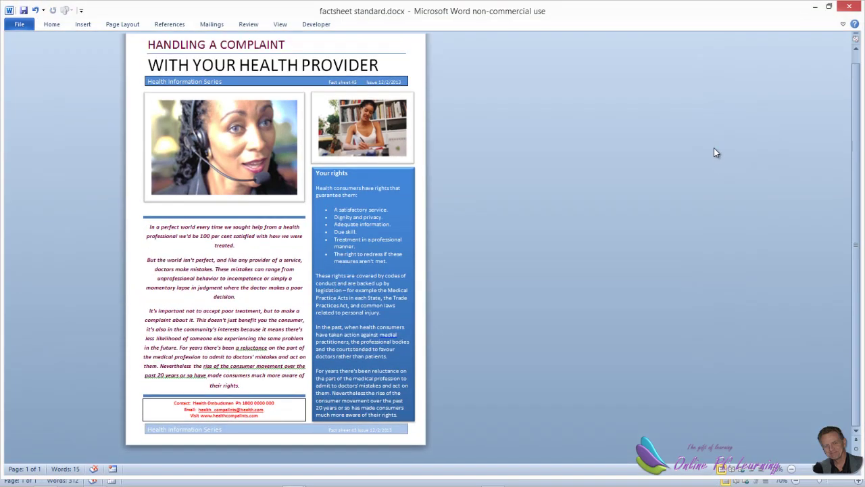